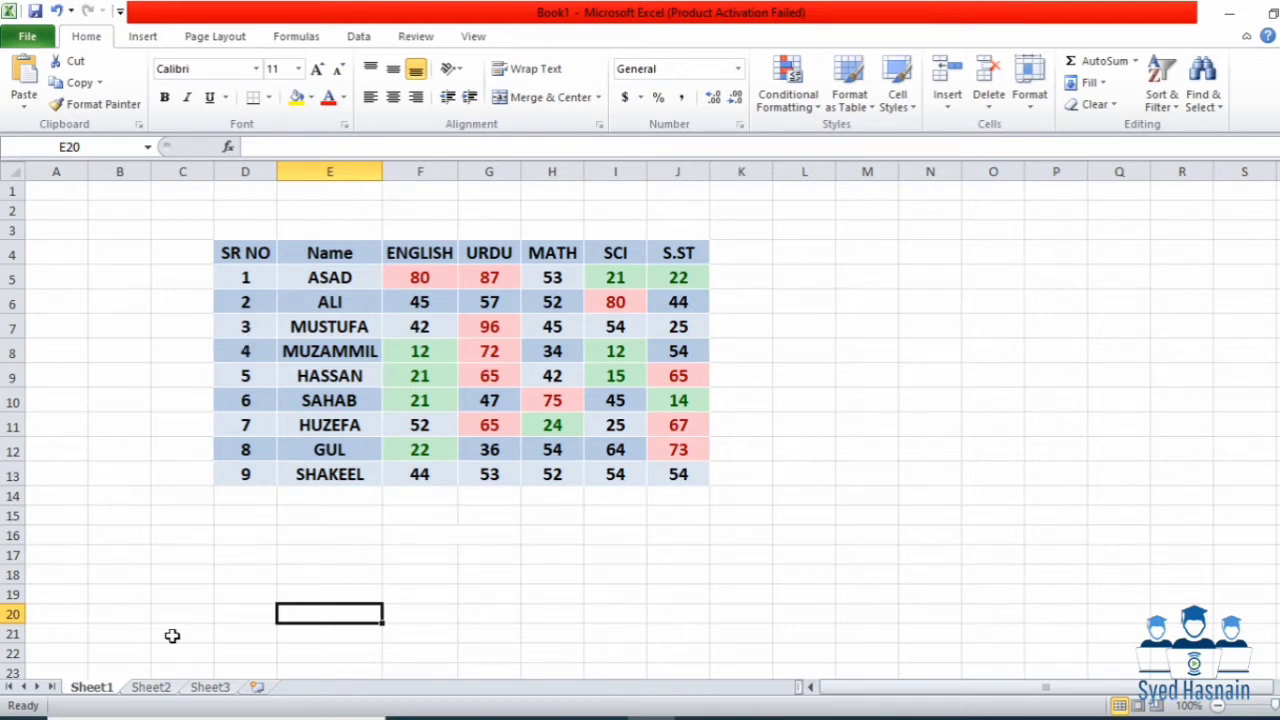
Leave the Sheet1 marks table and switch to the empty Sheet2
click(166, 688)
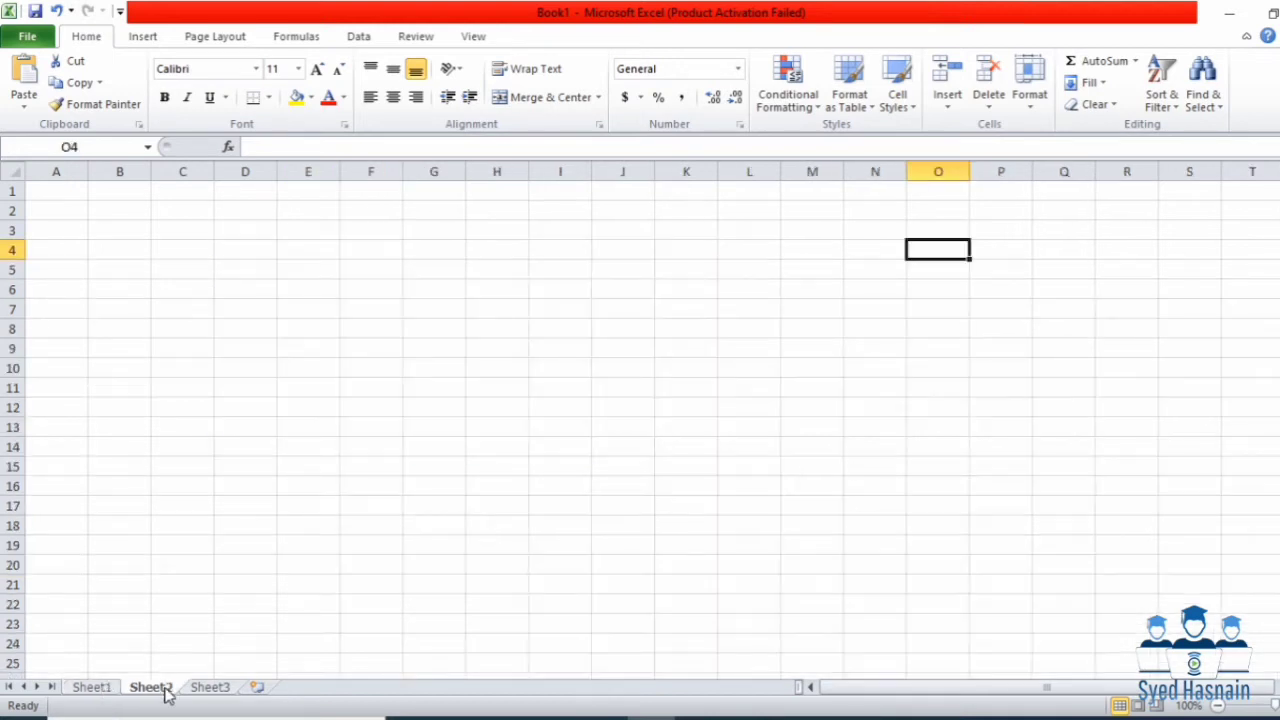
Show the Formulas ribbon and select cells F6, D4 and D6 on Sheet2
click(406, 350)
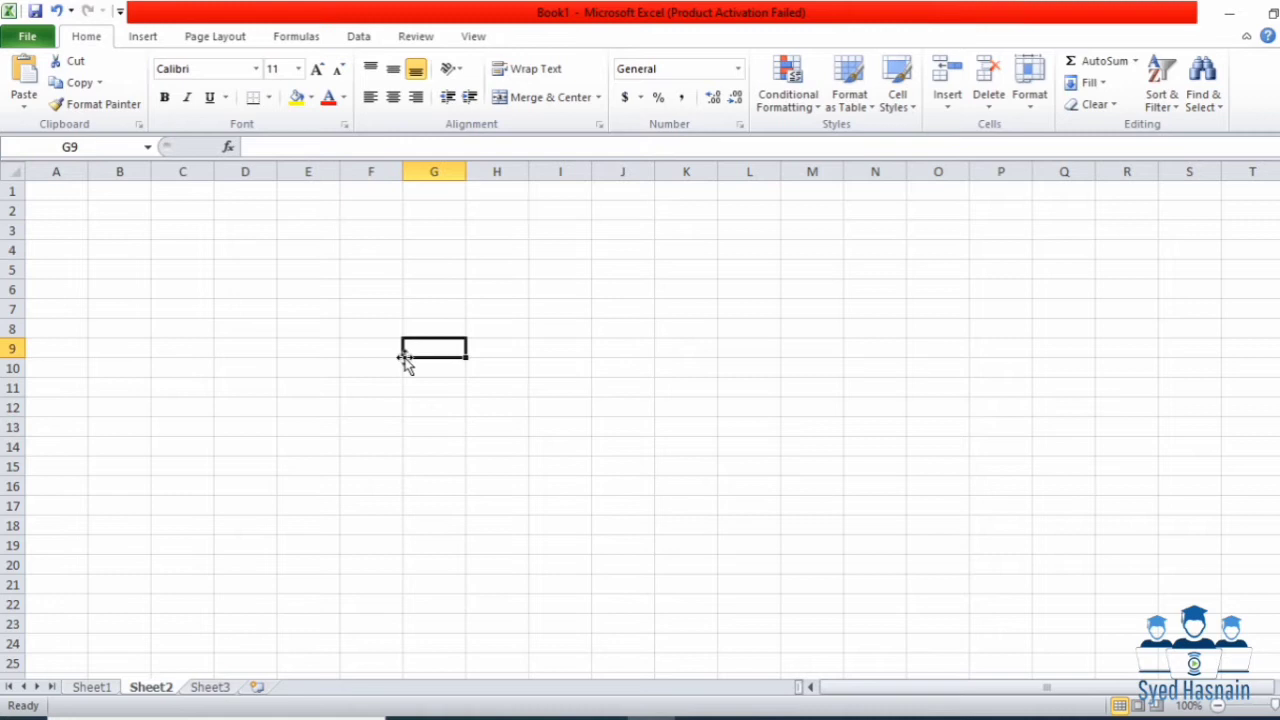
click(285, 40)
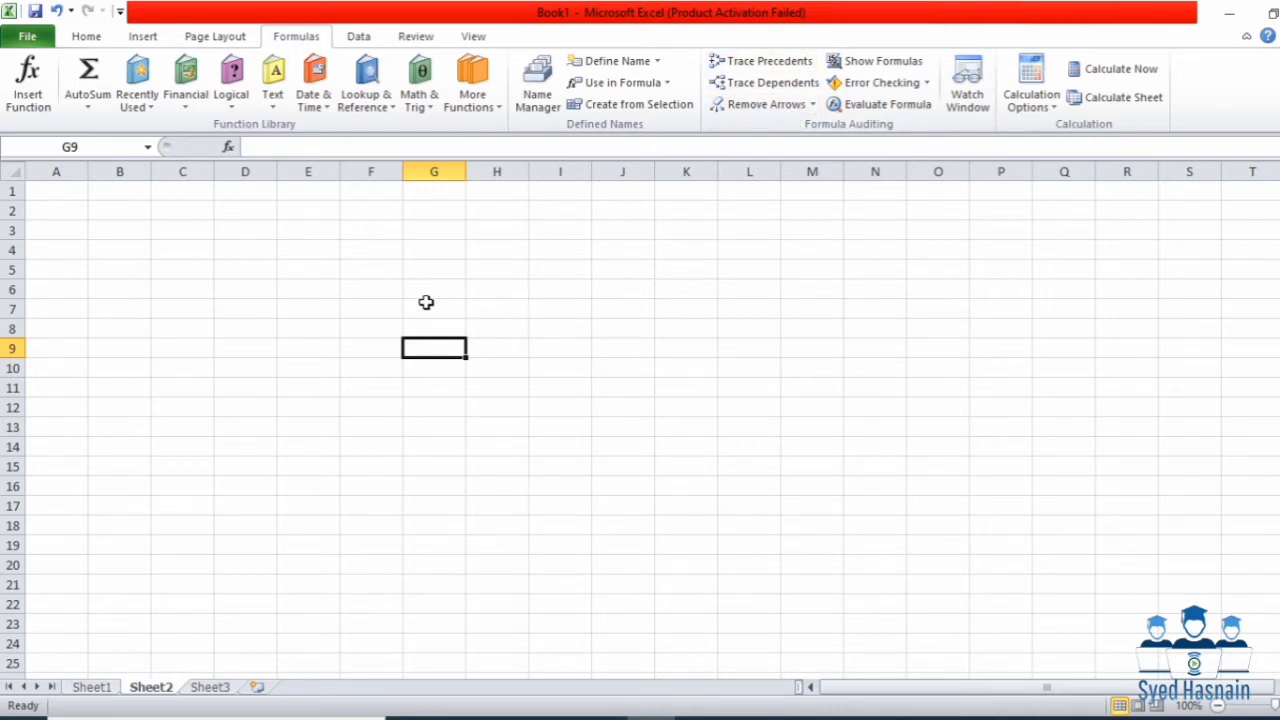
click(356, 282)
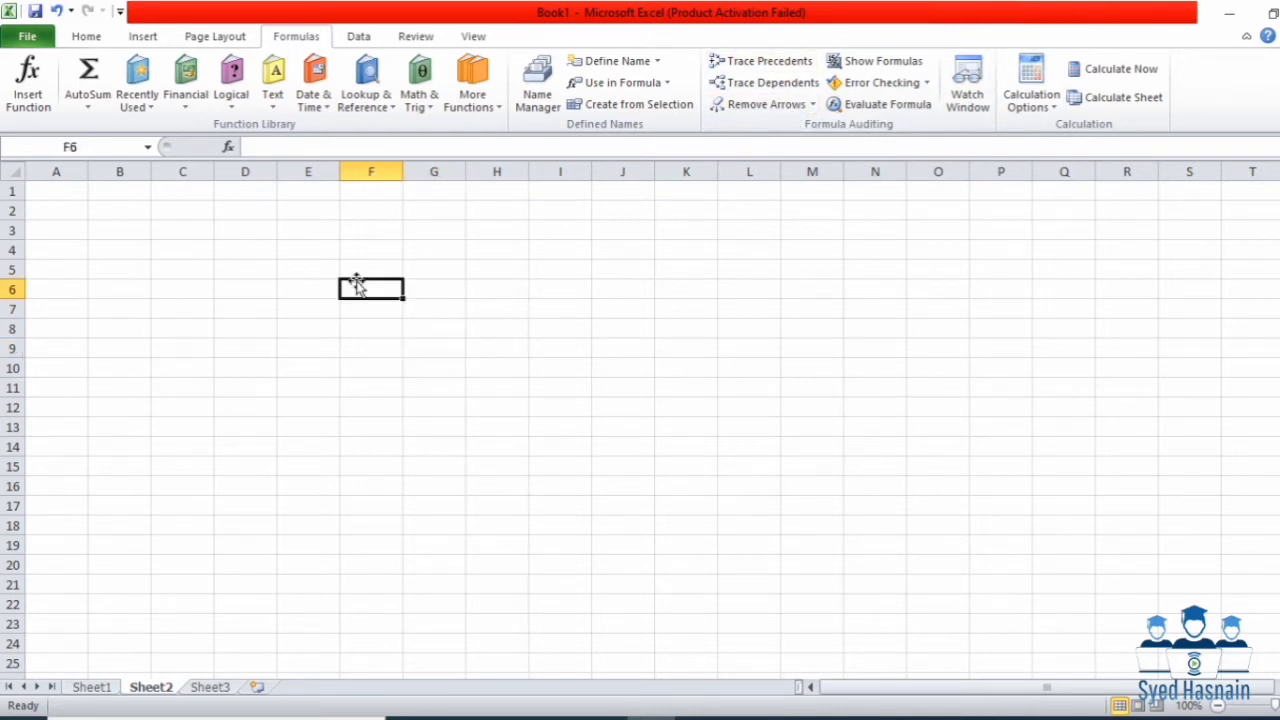
click(248, 256)
click(272, 288)
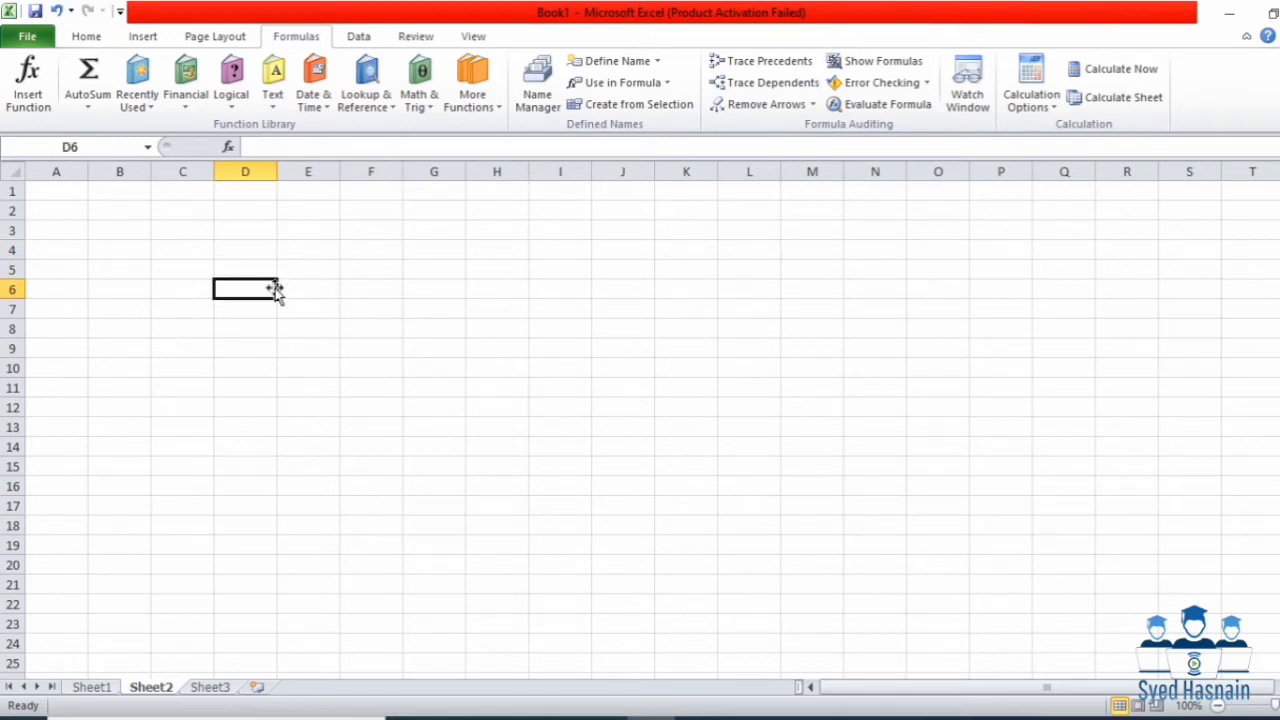
Enter 20 in D5, 40 in D6 and 50 in E6
click(240, 267)
text(20)
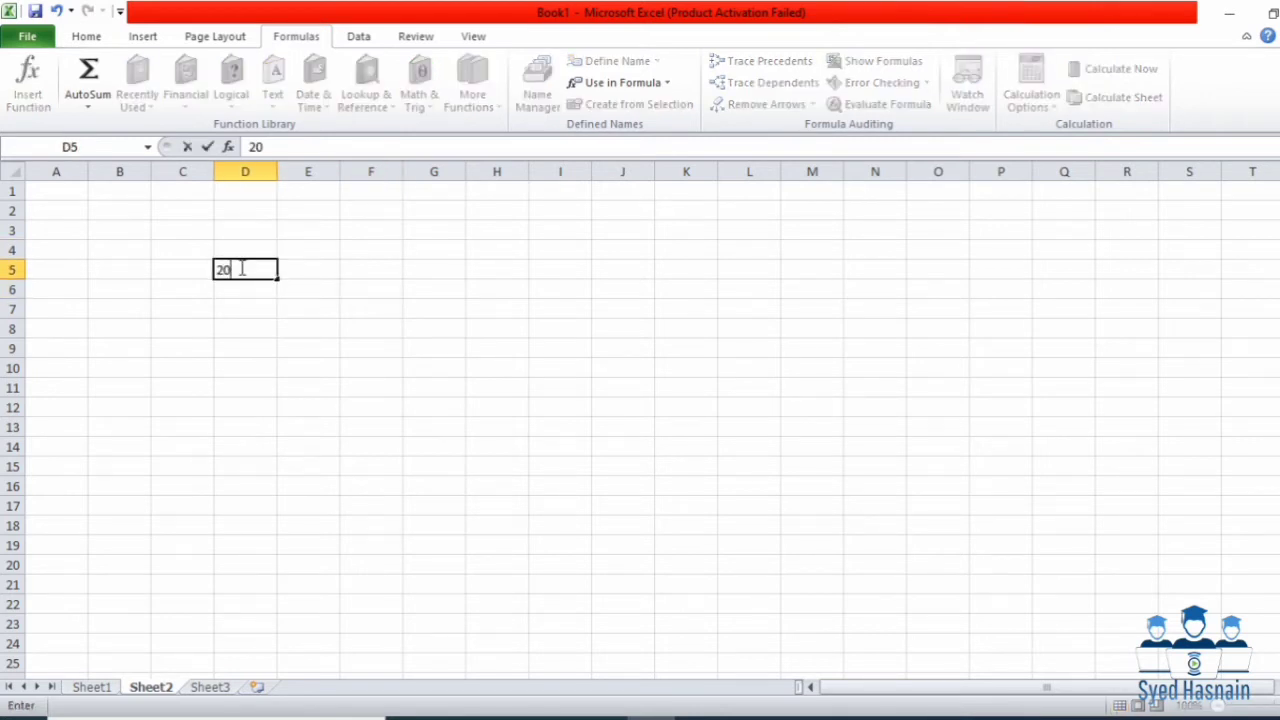
key(Return)
text(40)
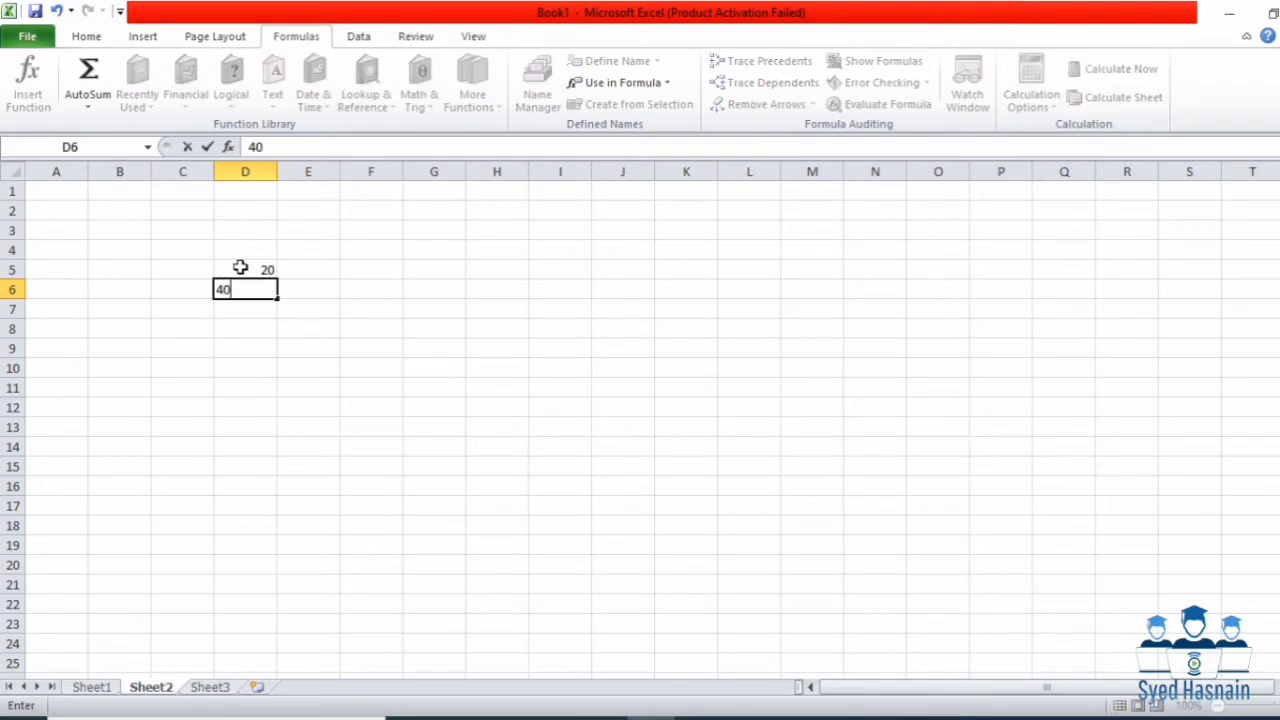
key(Tab)
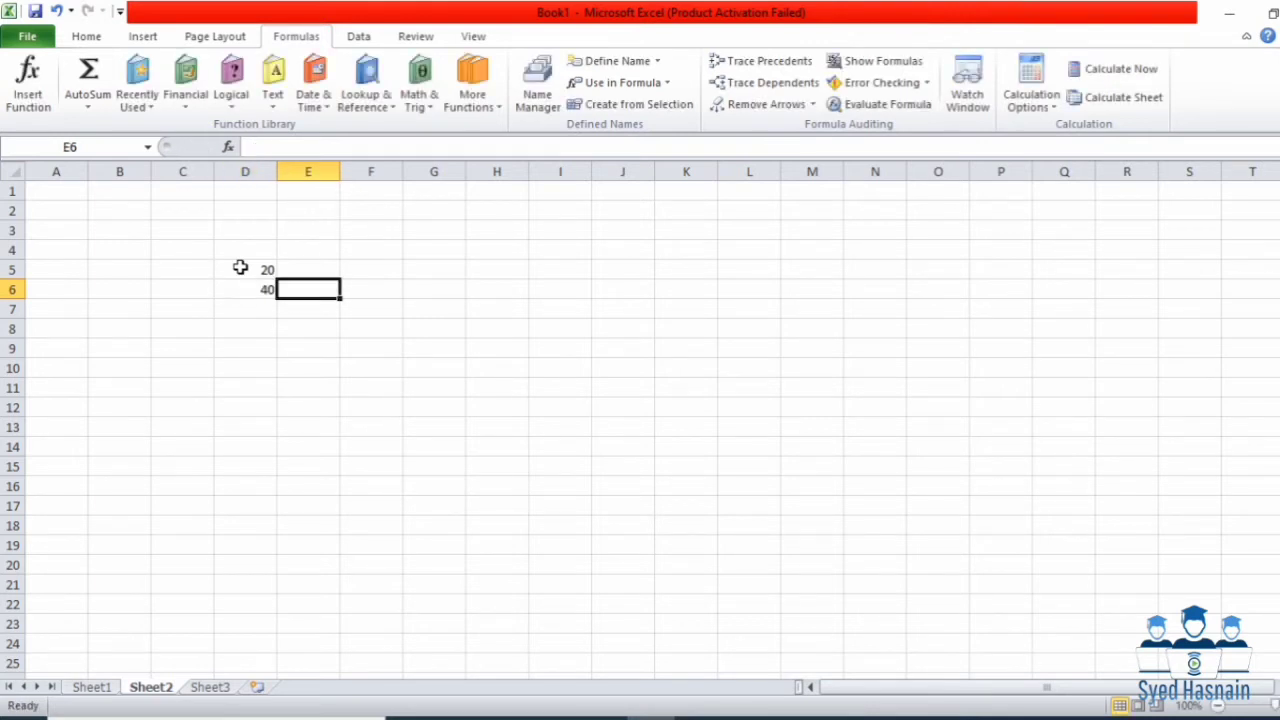
text(50)
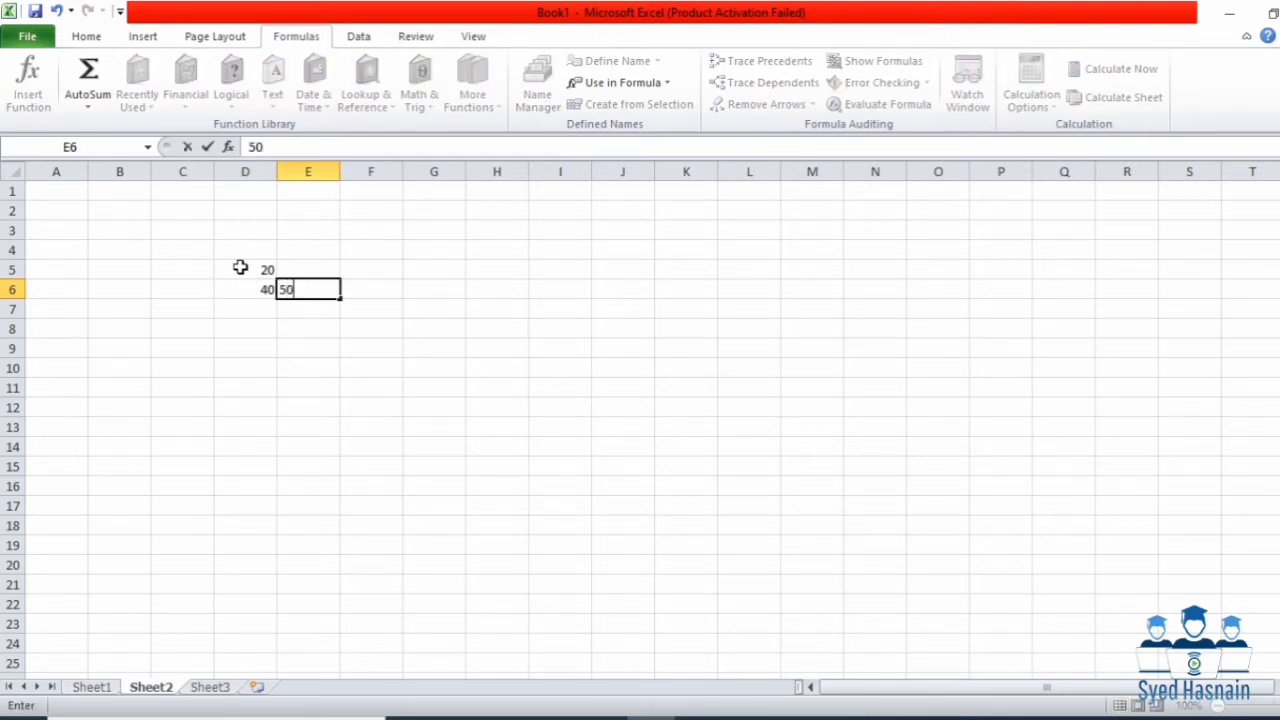
key(Tab)
key(Tab)
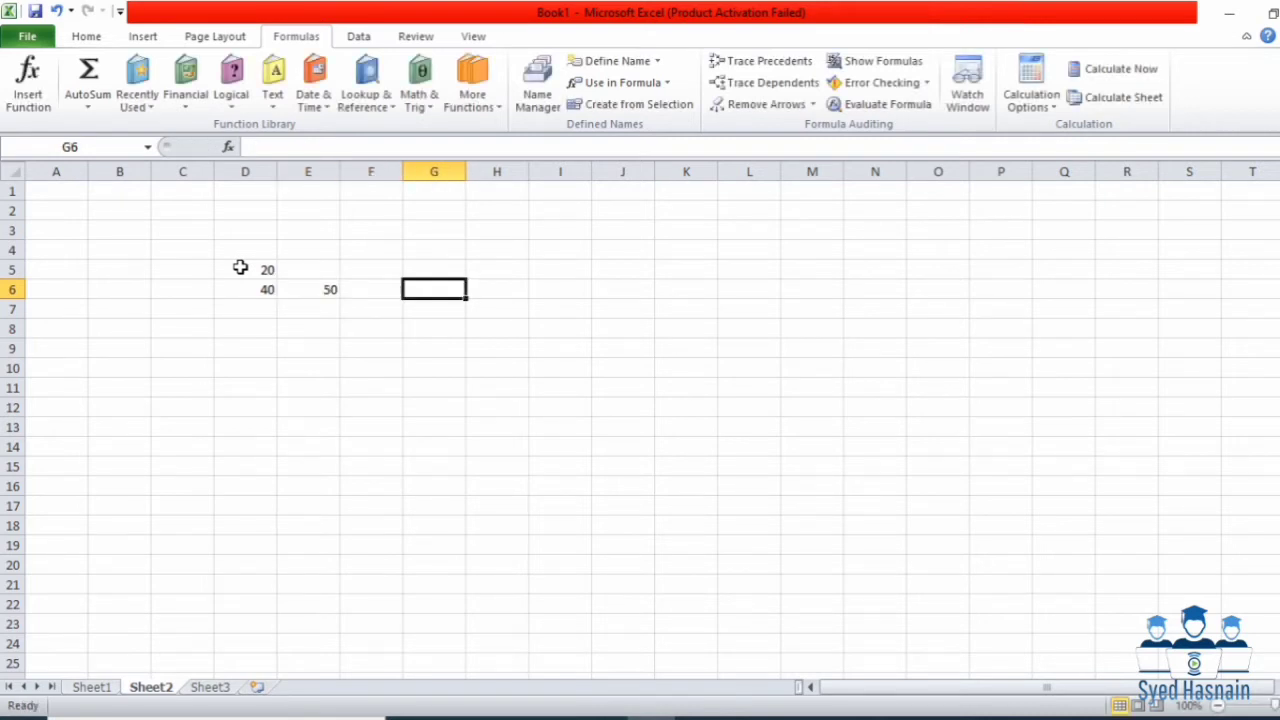
Put =SUM(D5,E6,D6) in G6, giving a total of 110
text(=s)
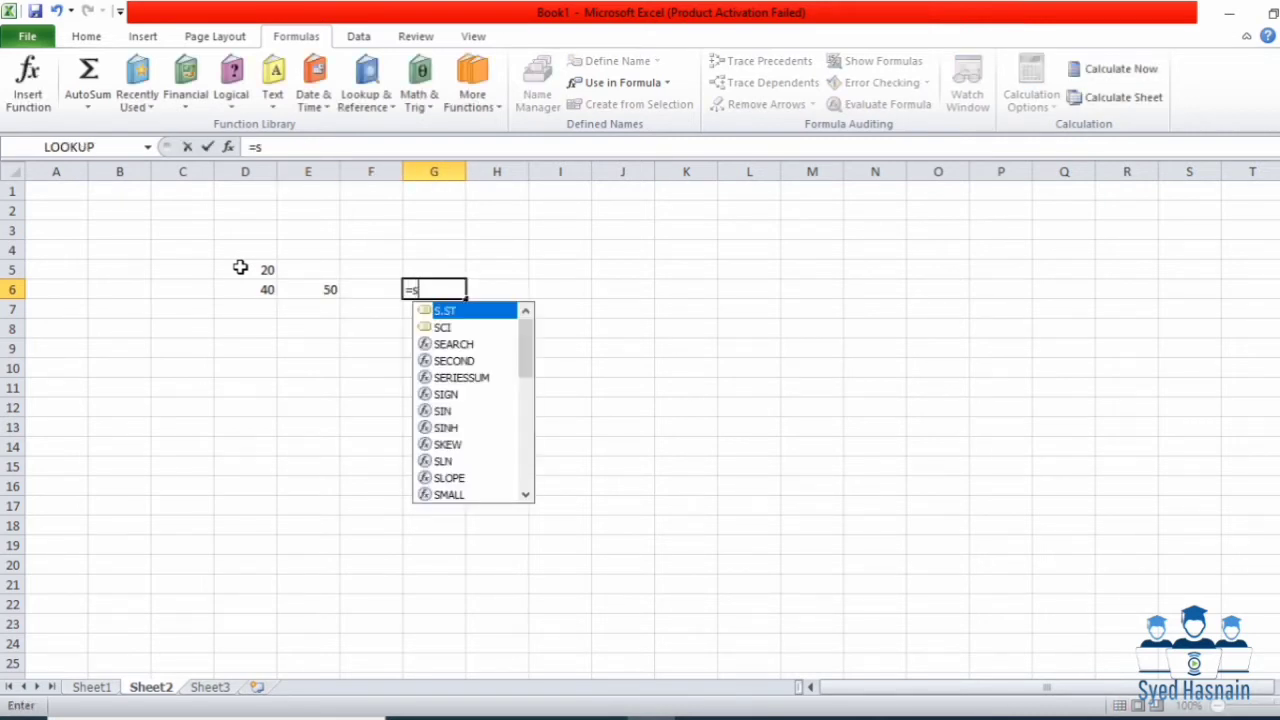
text(um)
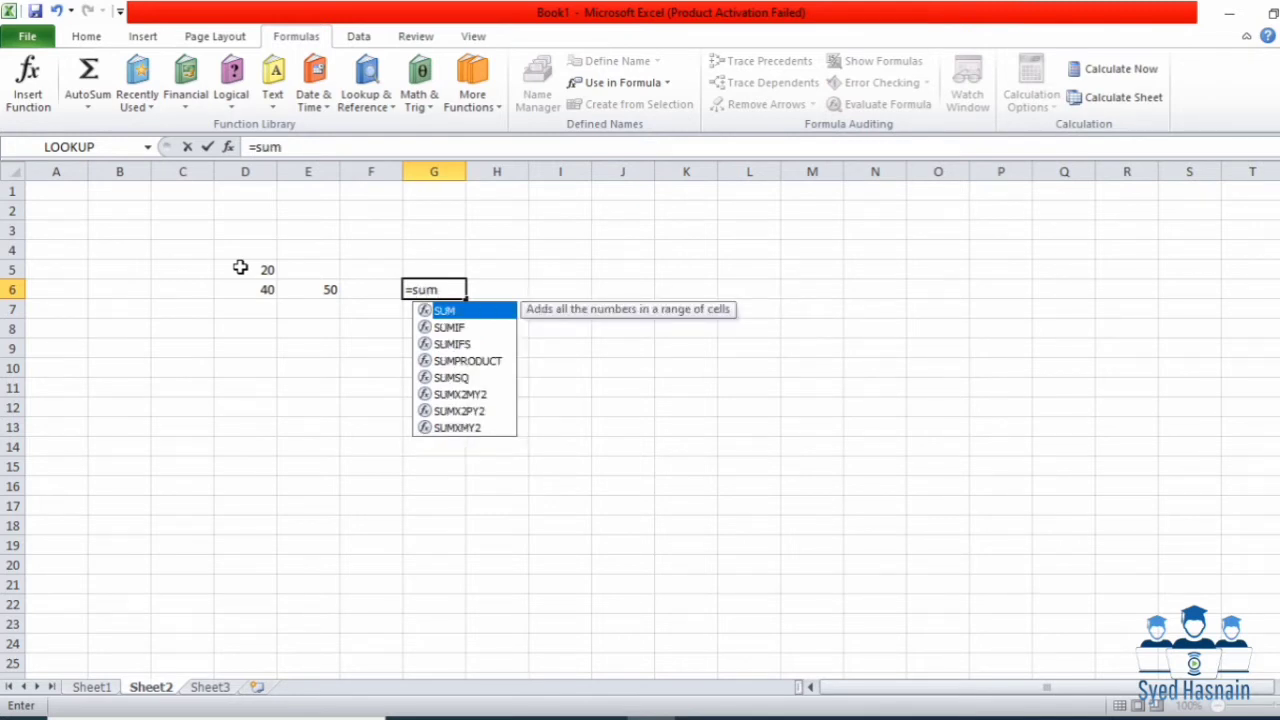
text(()
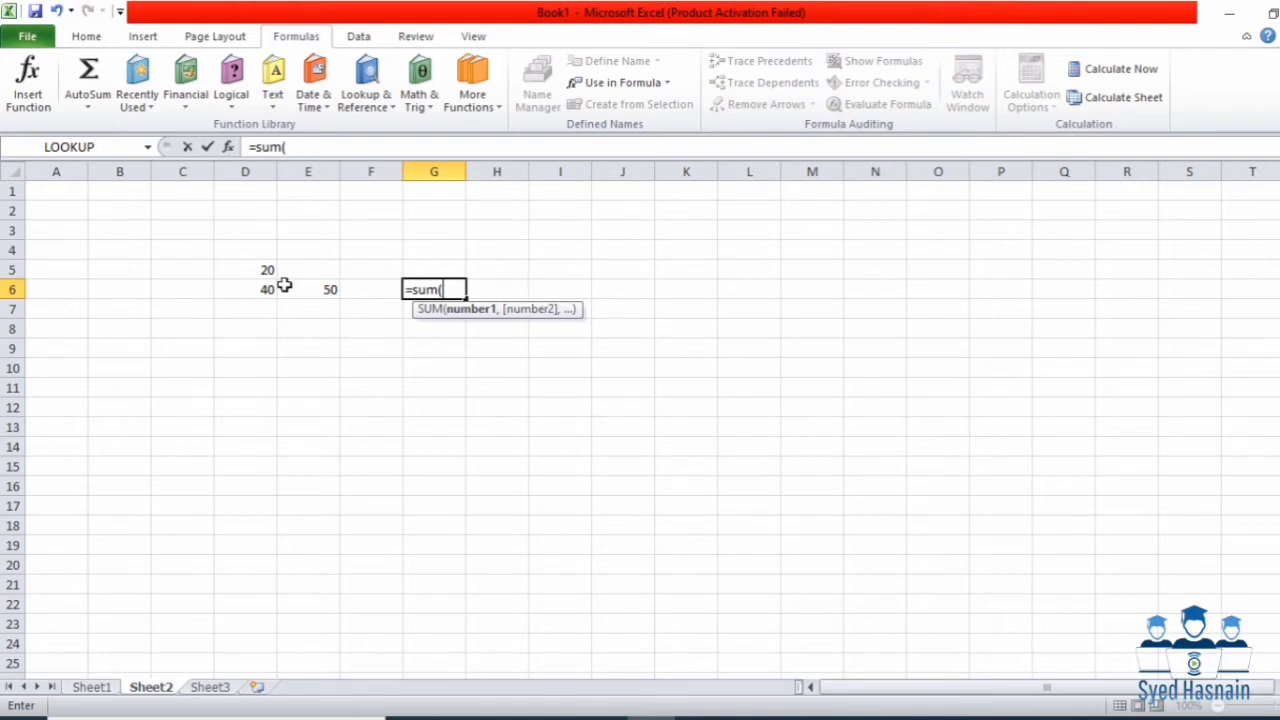
click(259, 275)
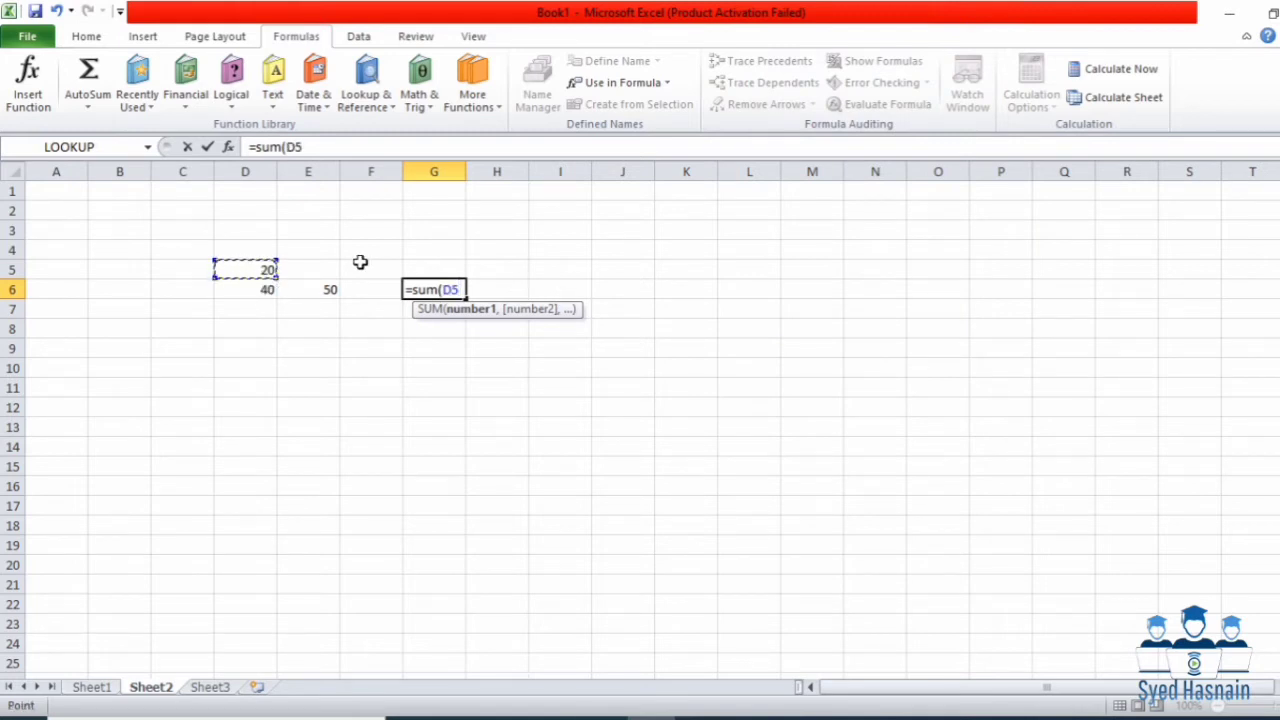
text(,)
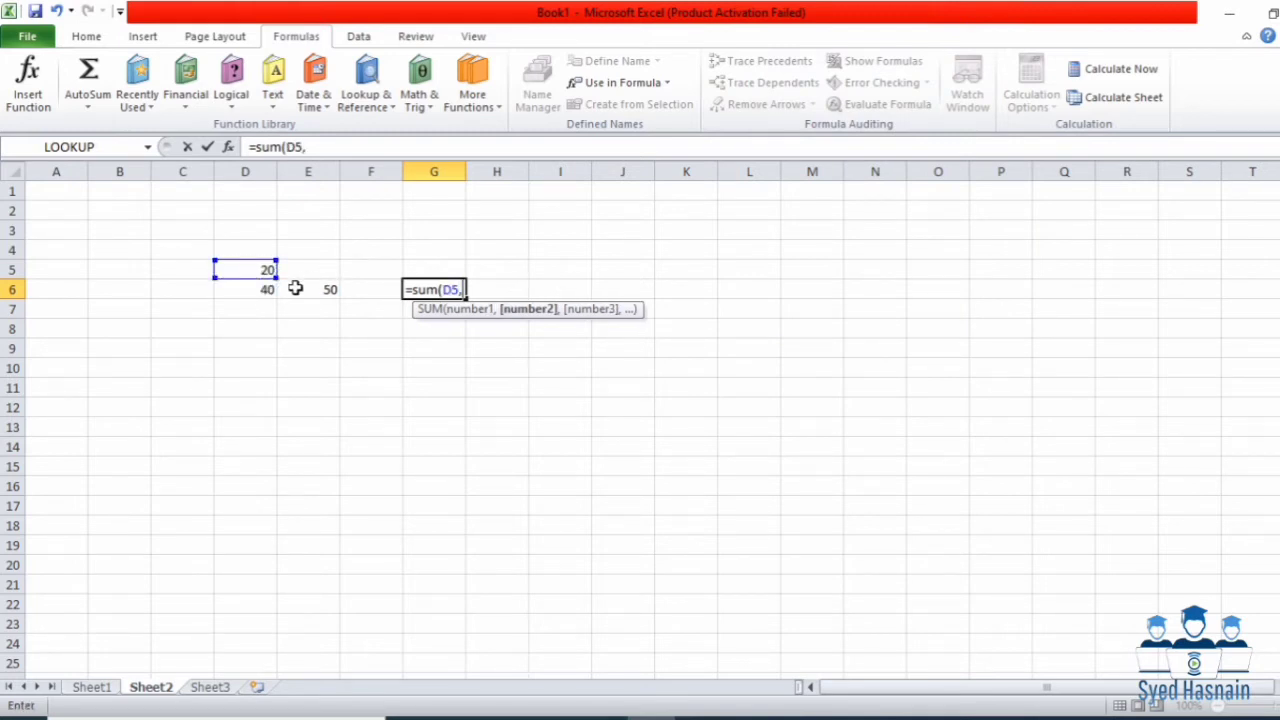
click(253, 303)
key(BackSpace)
key(BackSpace)
click(304, 291)
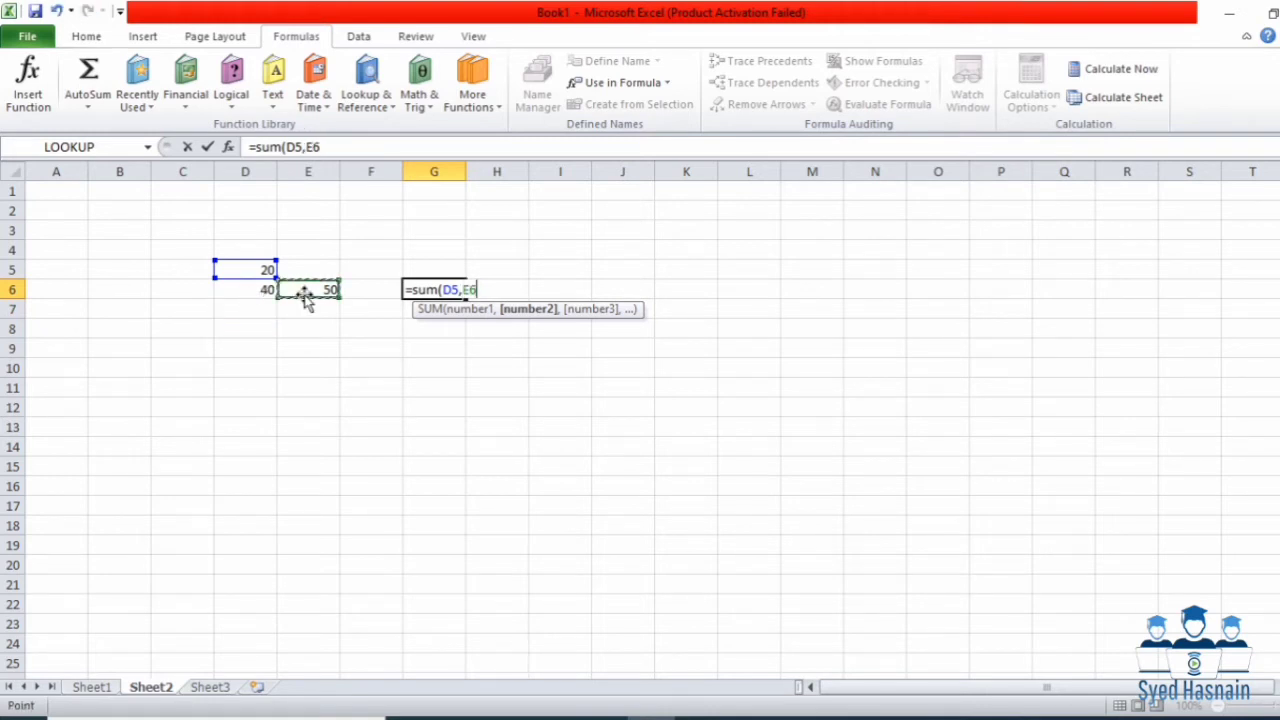
text(,)
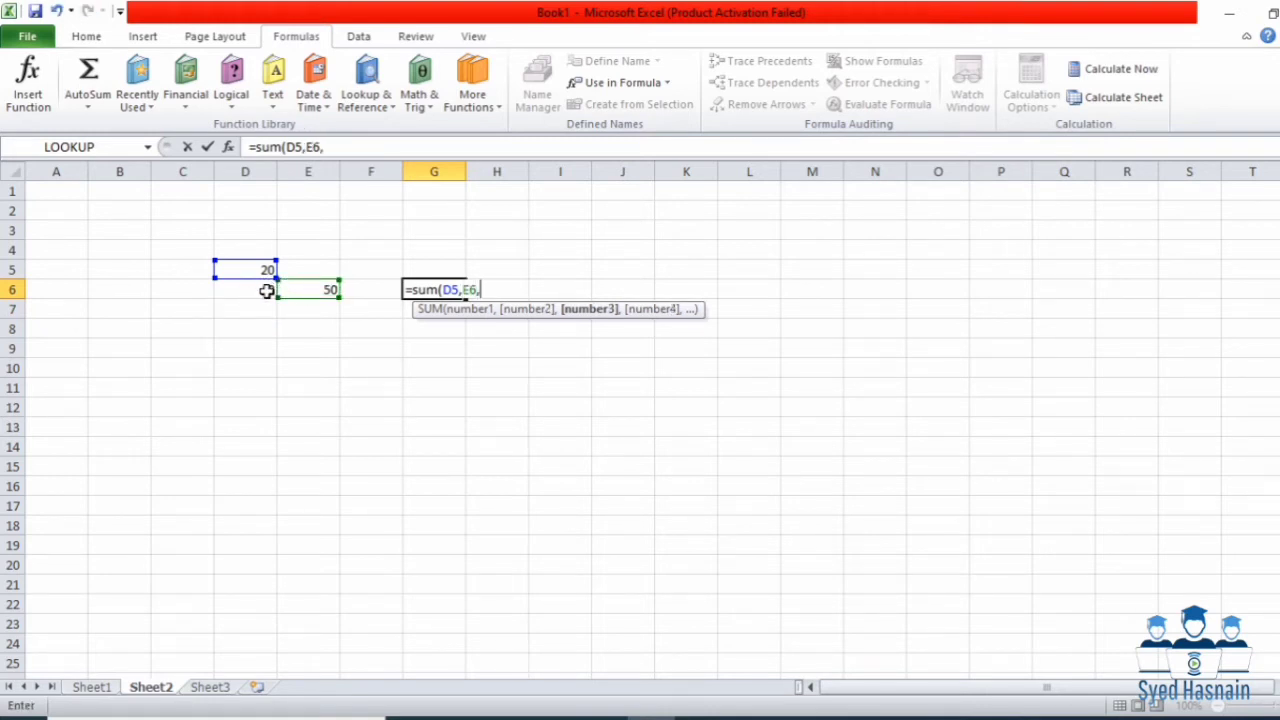
click(267, 291)
key(Return)
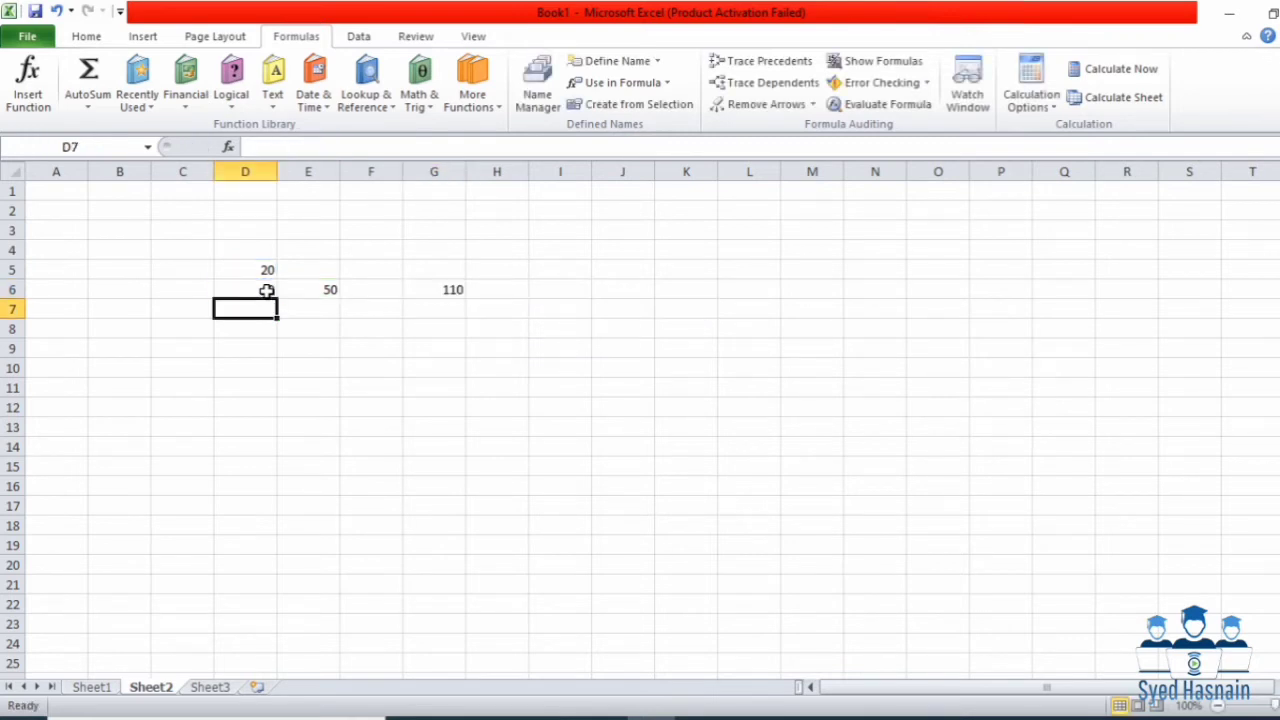
click(425, 295)
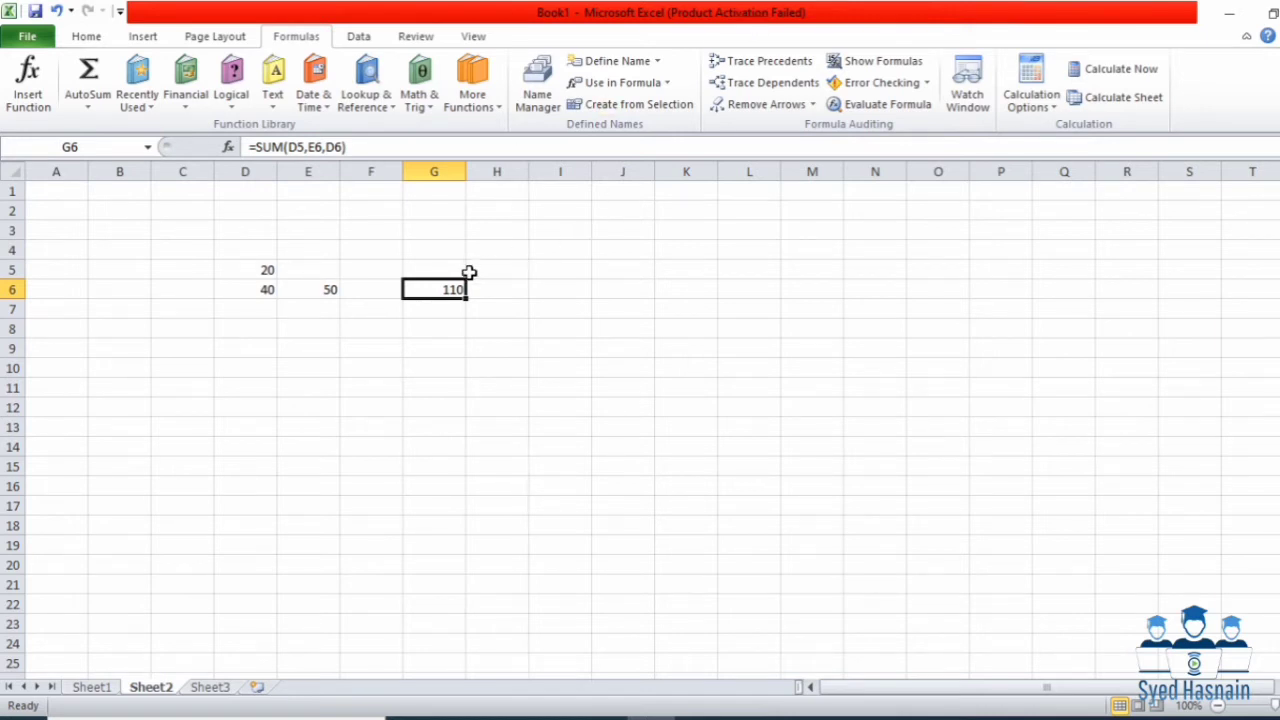
Trace precedent arrows from D5, D6 and E6 into G6's 110 total
click(755, 74)
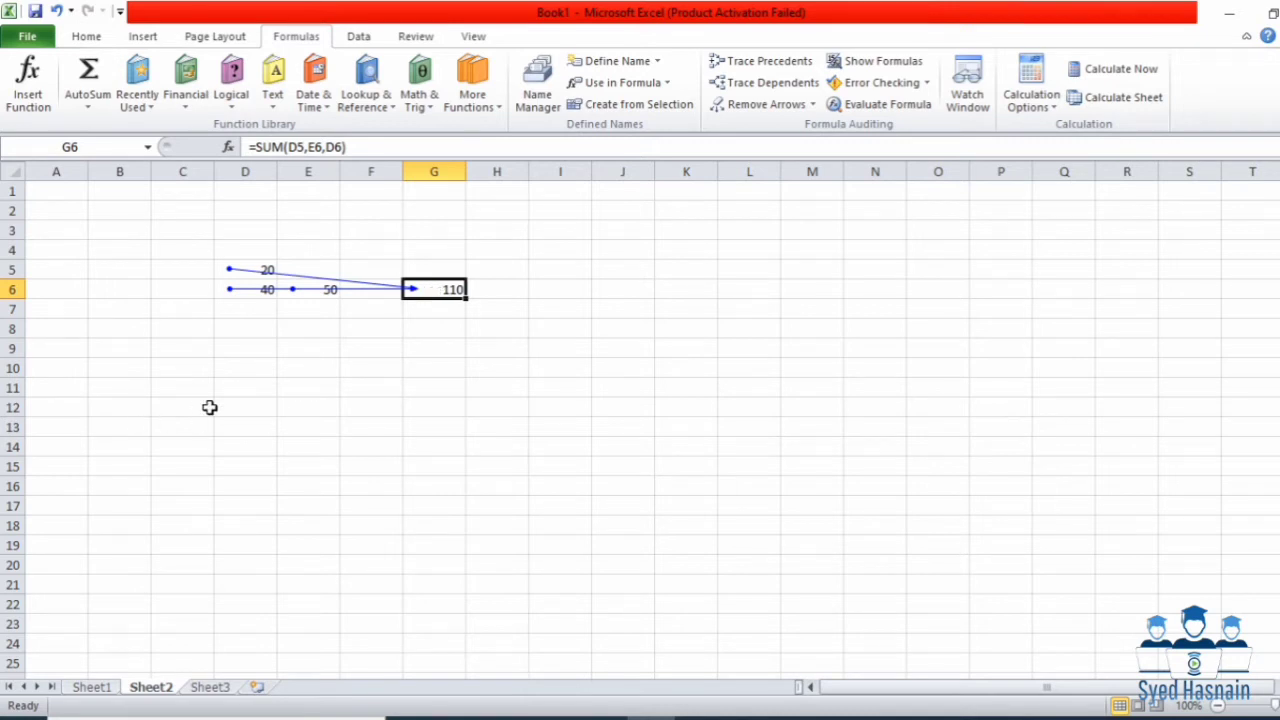
click(244, 388)
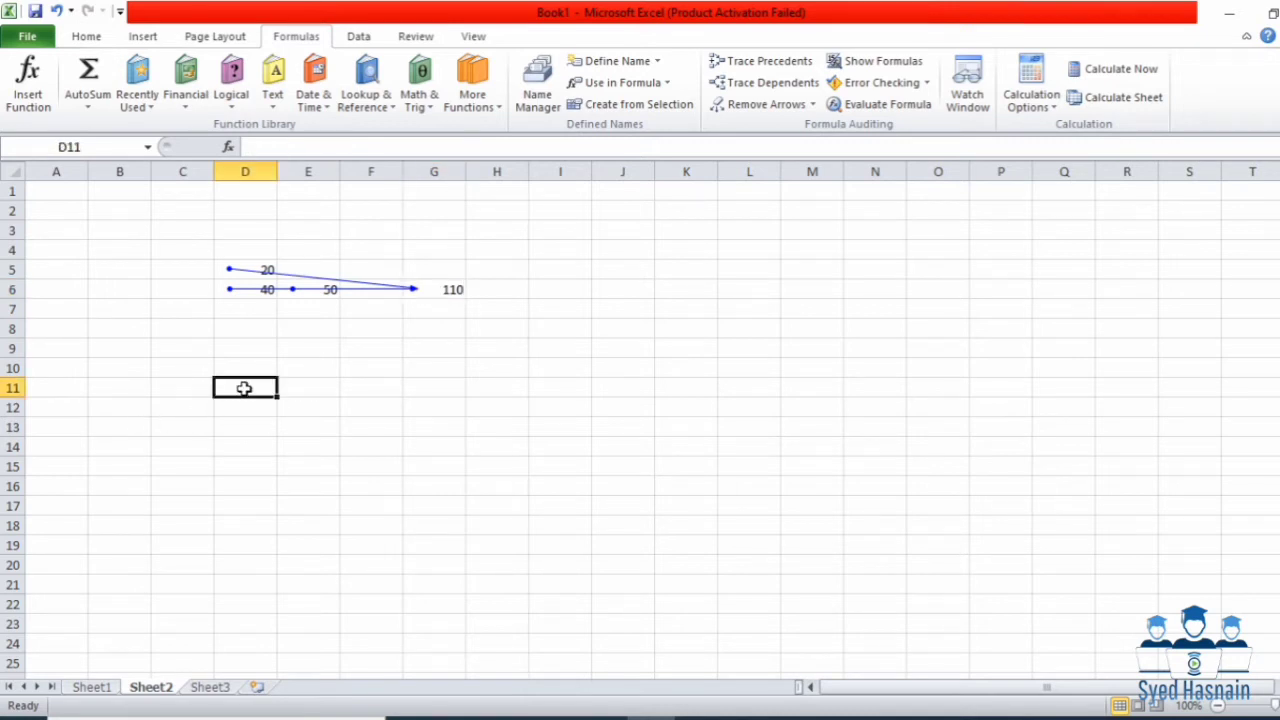
Enter 10 in D11, 20 in D12 and 20 in E13
text(1)
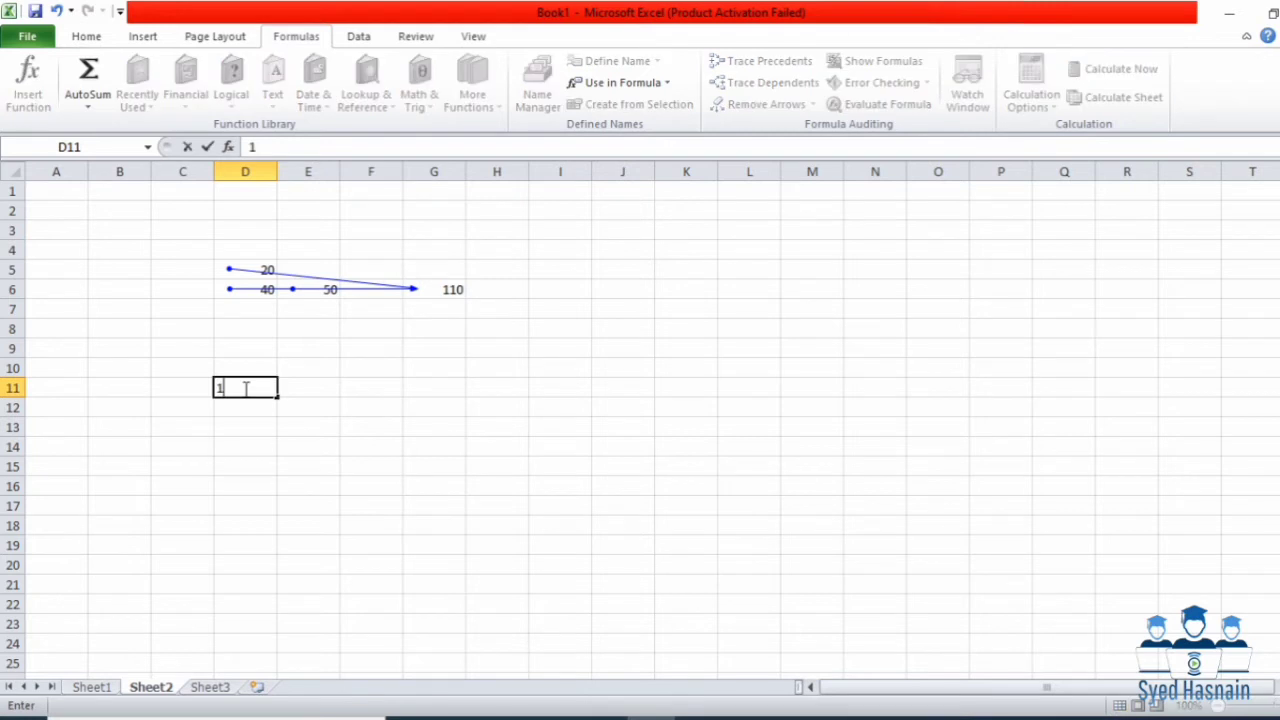
text(0)
key(Return)
text(20)
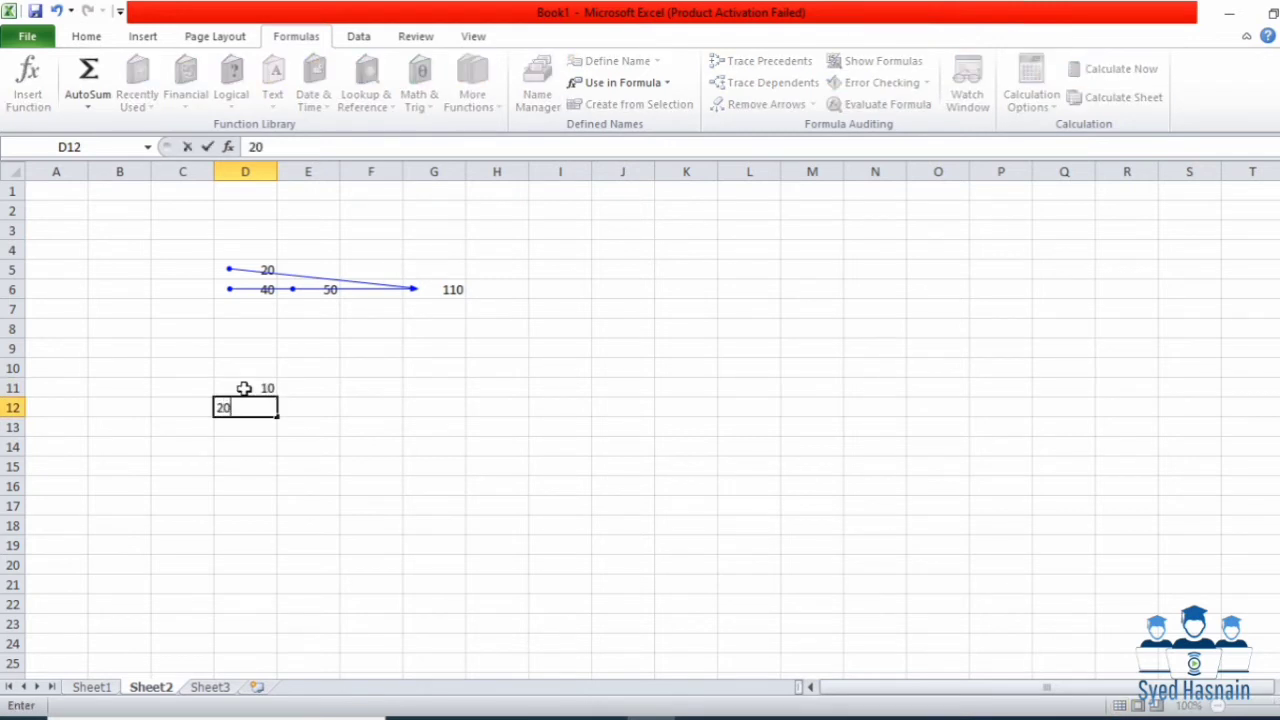
key(Return)
key(Right)
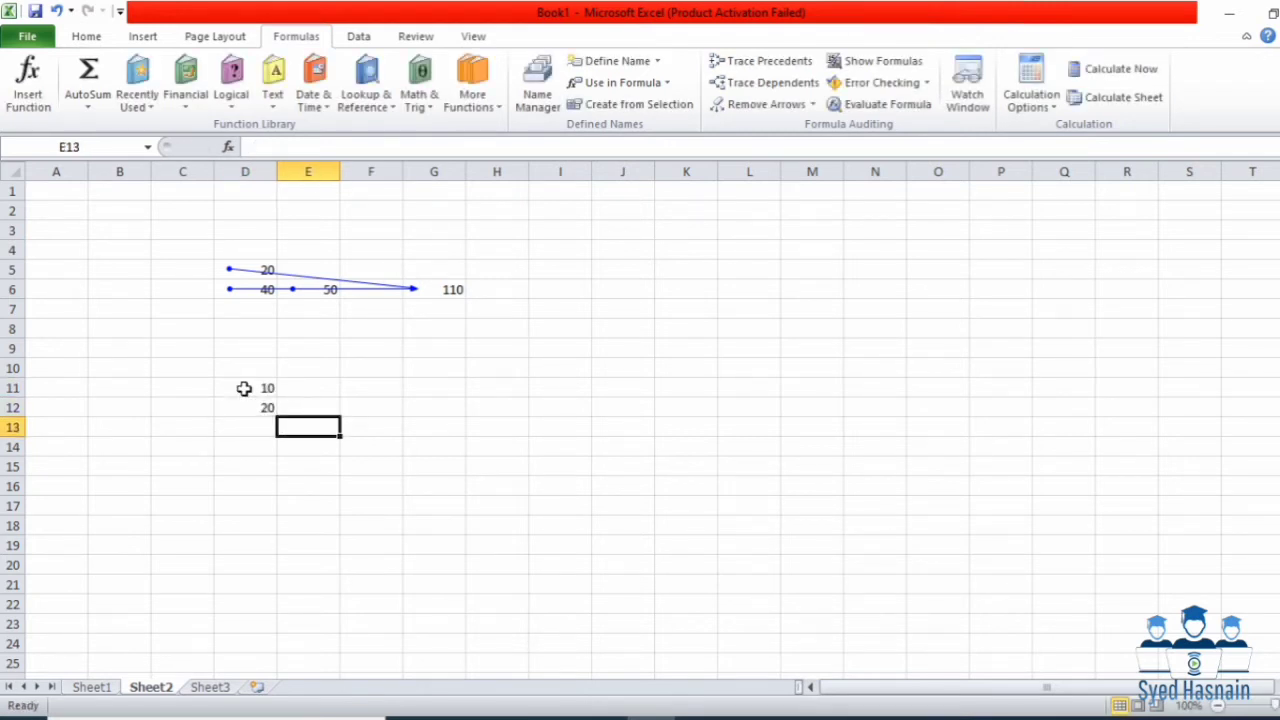
text(20)
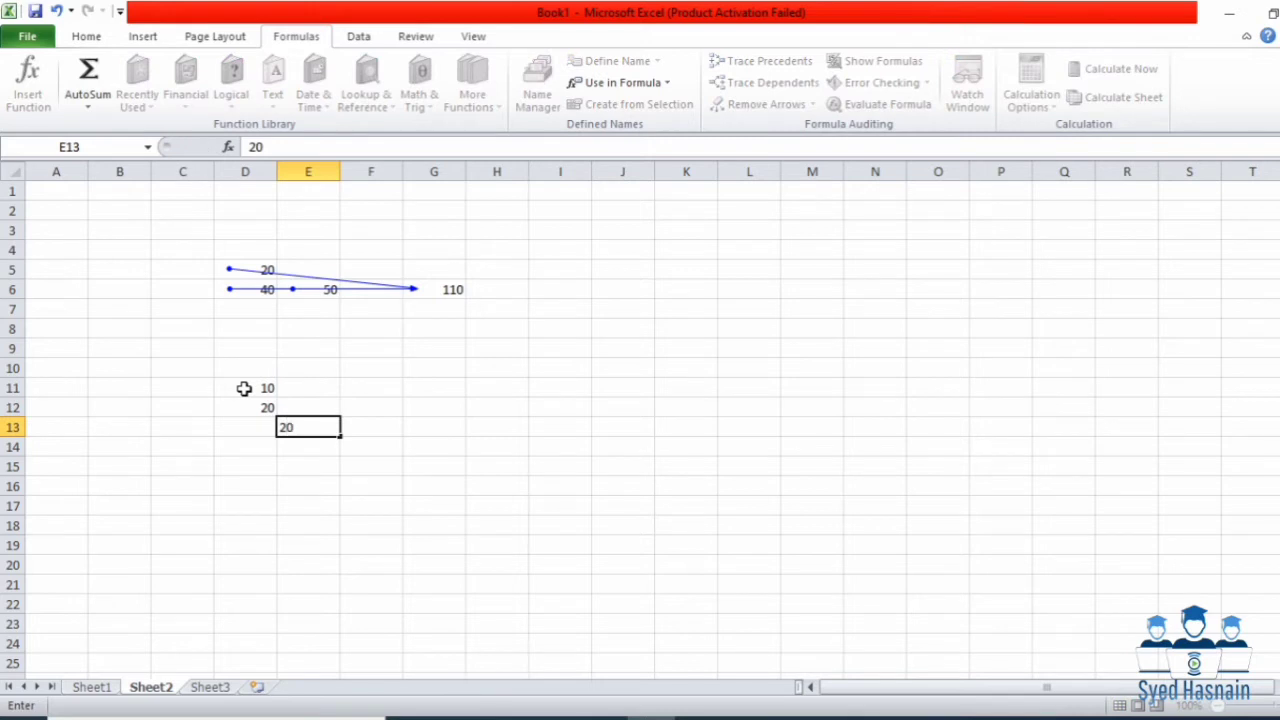
key(Right)
key(Right)
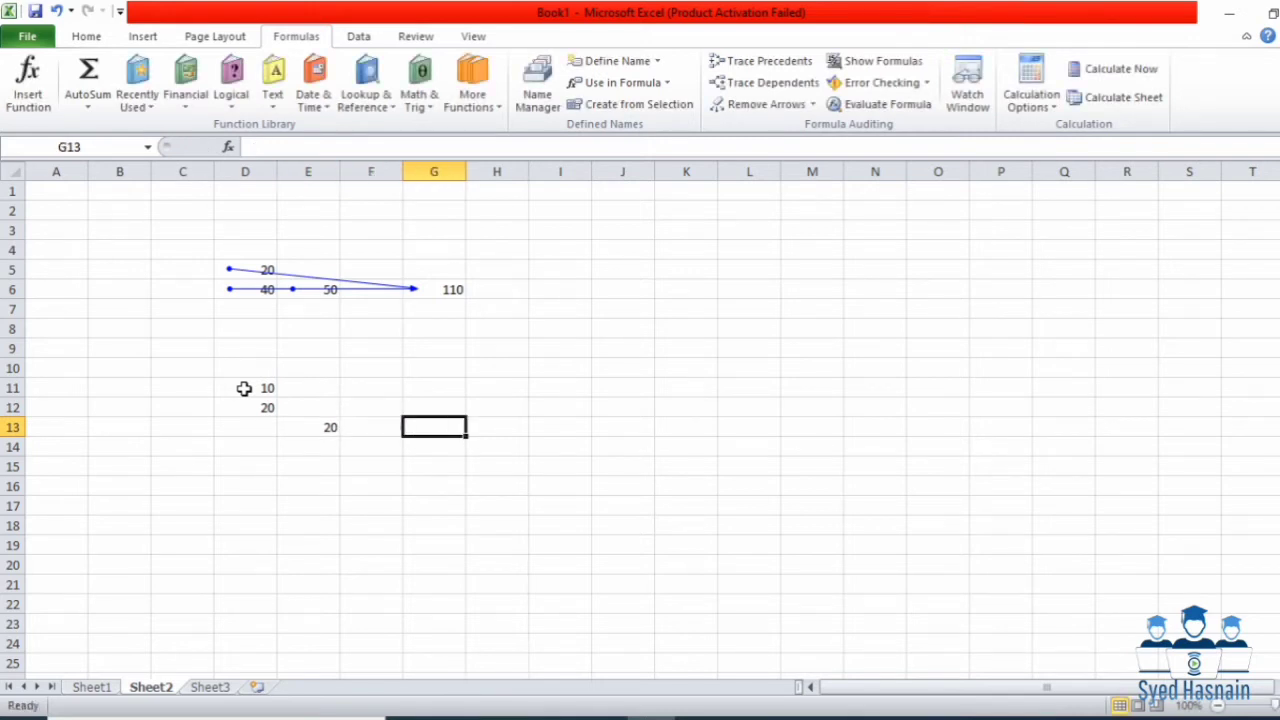
Build =D11+E13+D12 in G13 so it returns 50
text(=)
click(244, 388)
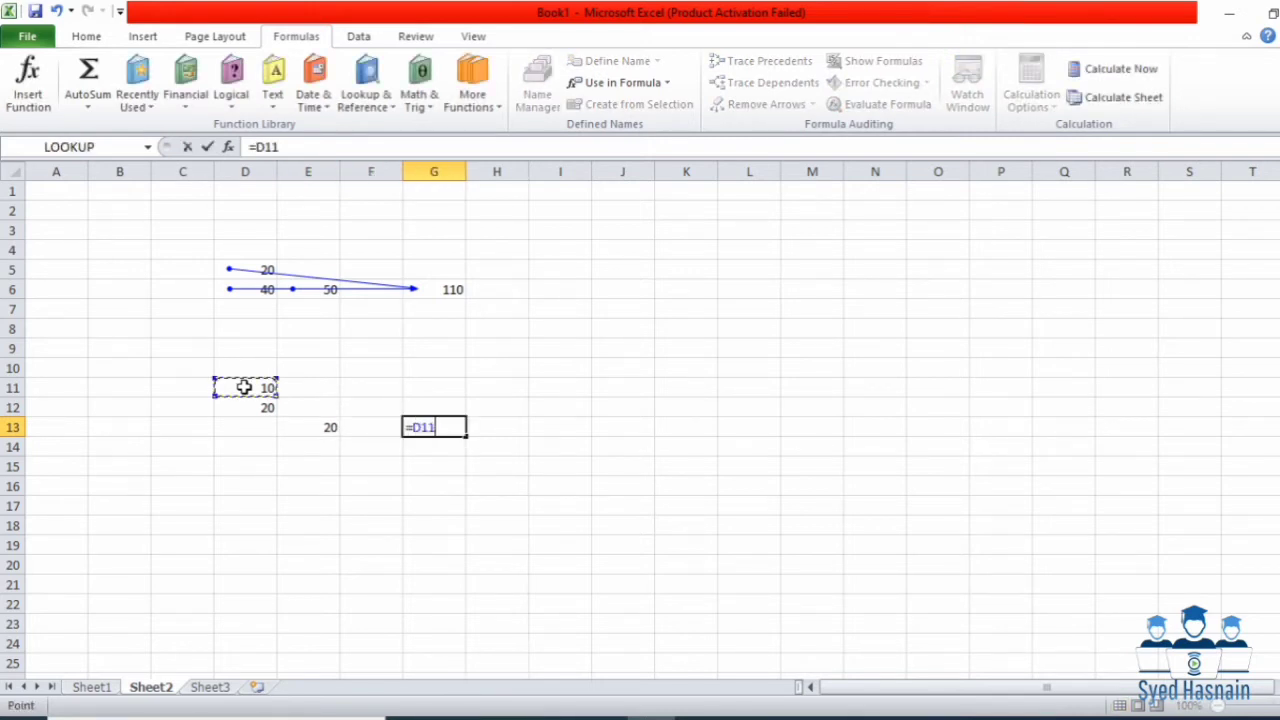
text(+)
click(329, 427)
text(+)
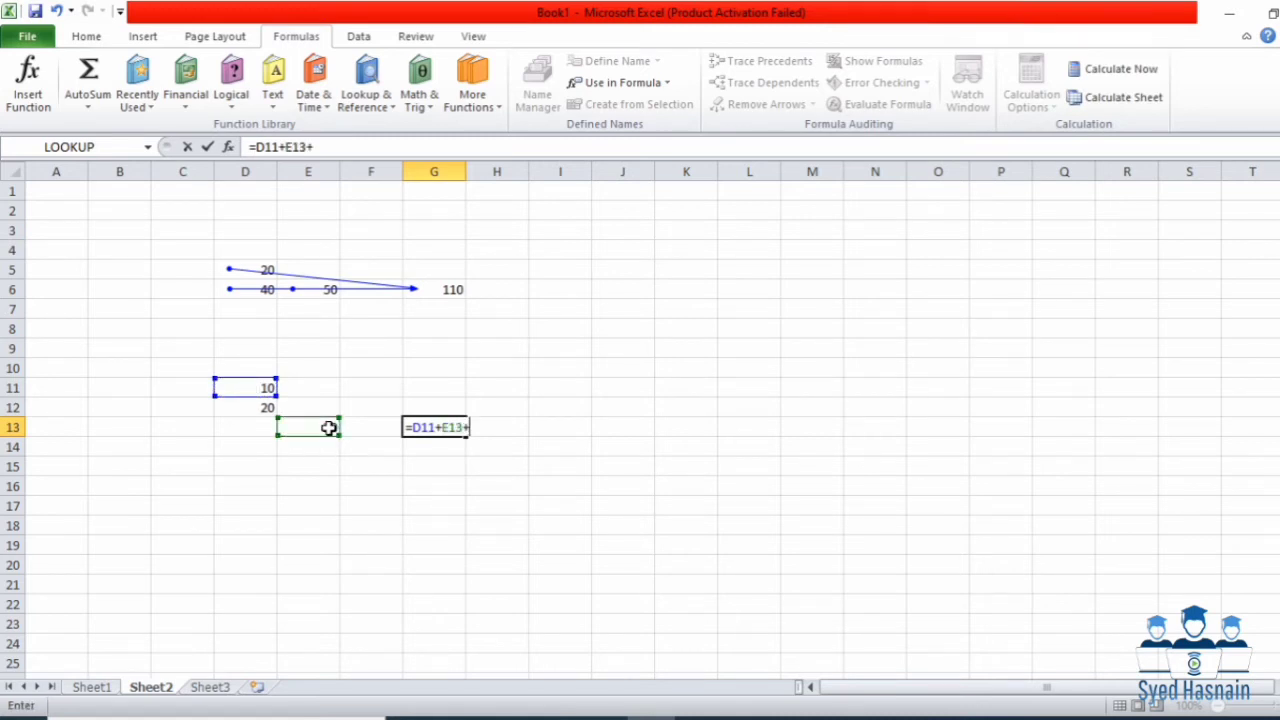
click(268, 407)
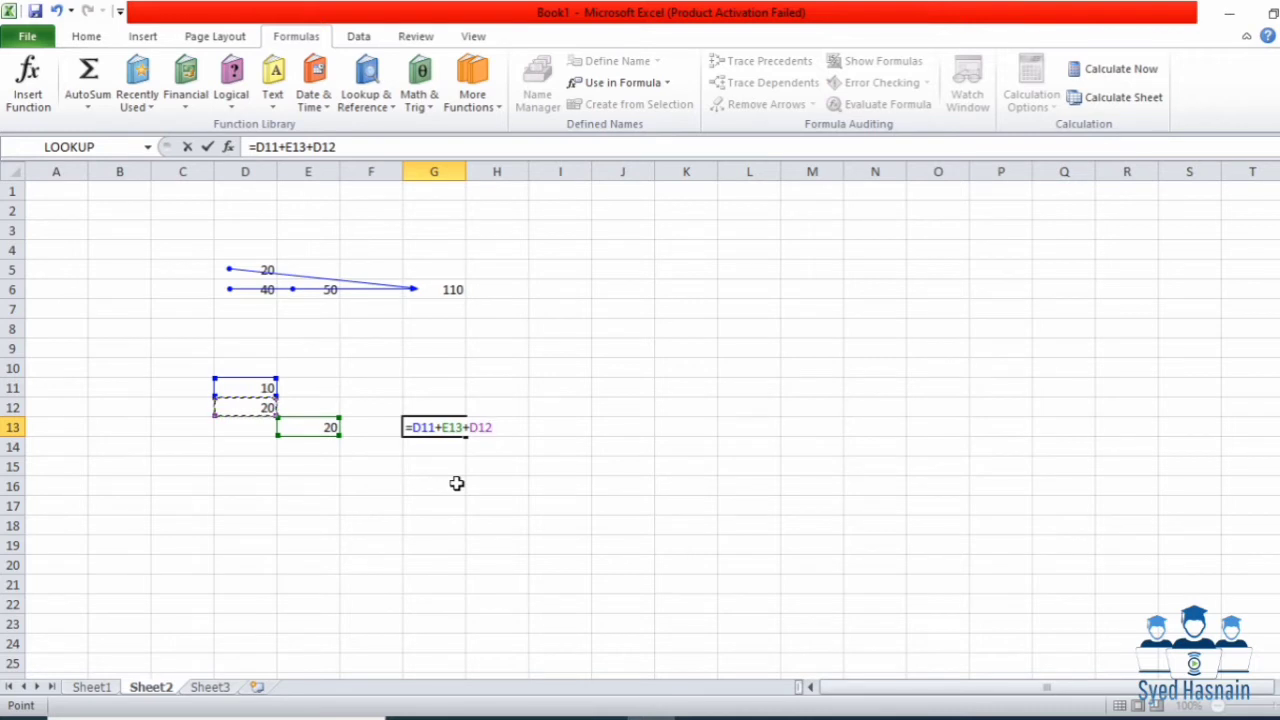
key(Return)
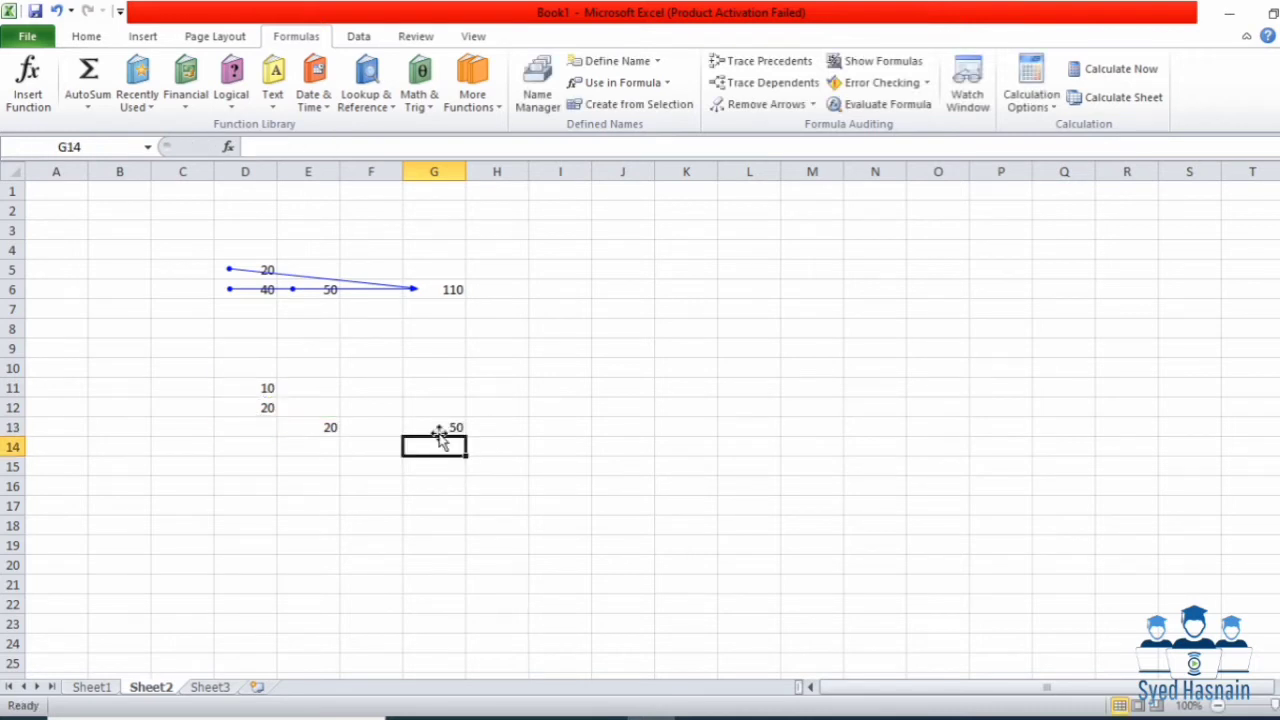
click(437, 428)
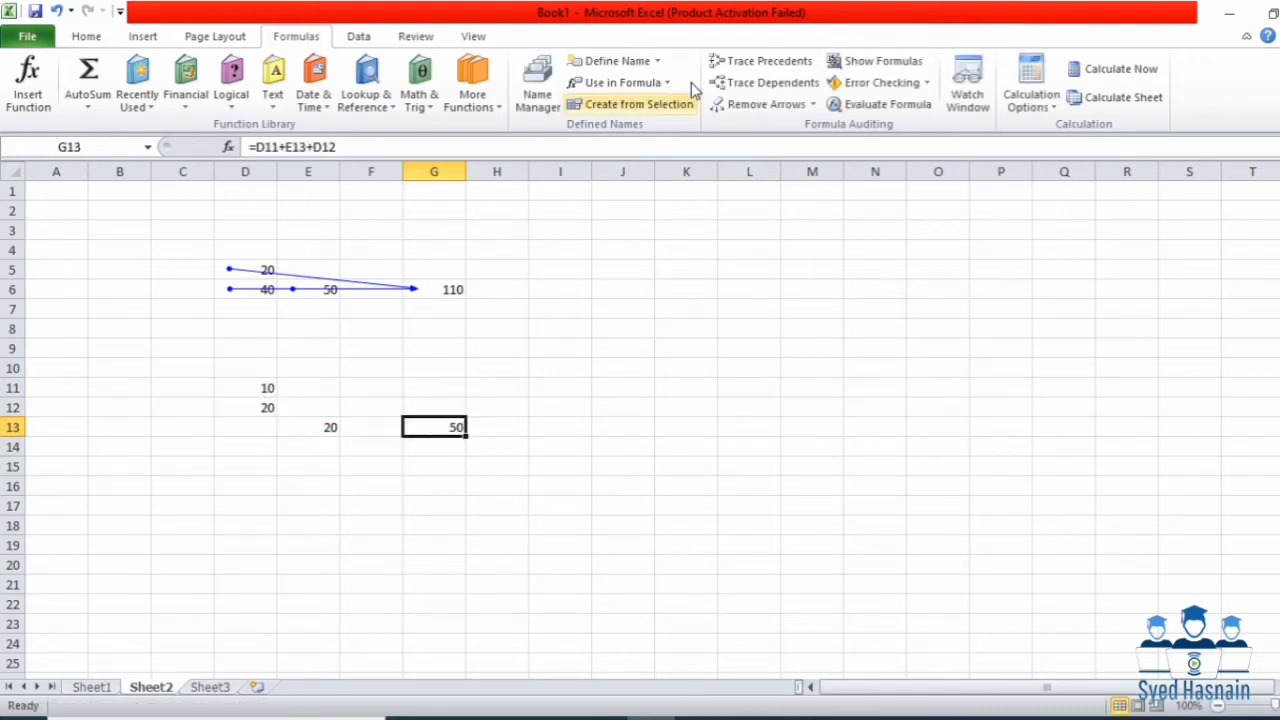
Trace precedents of the G13 total and briefly check Sheet1
click(735, 63)
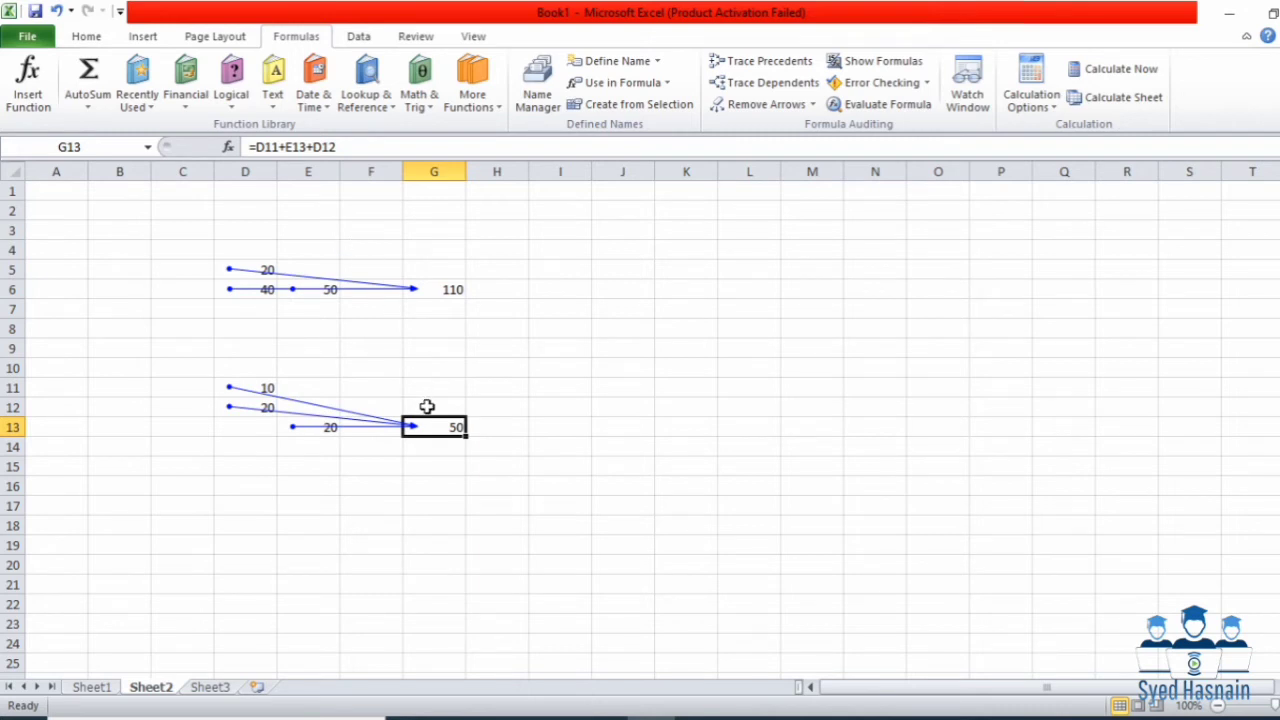
key(ctrl+Page_Up)
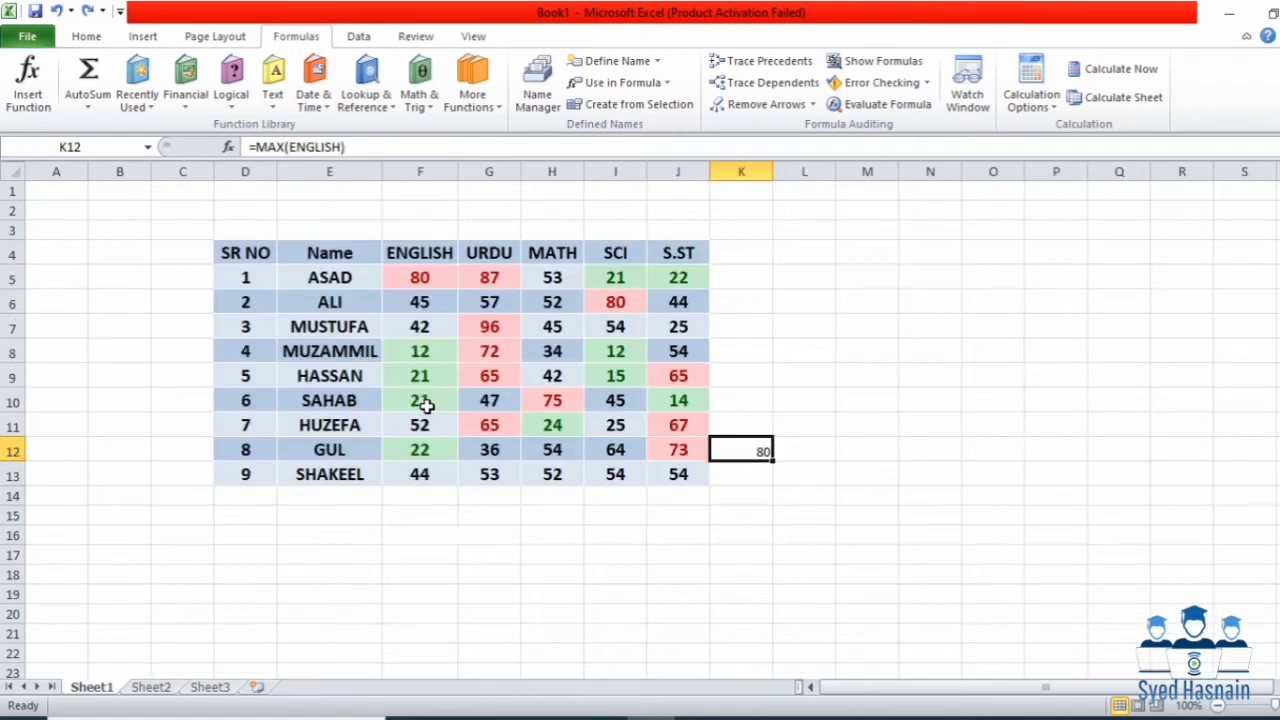
click(148, 689)
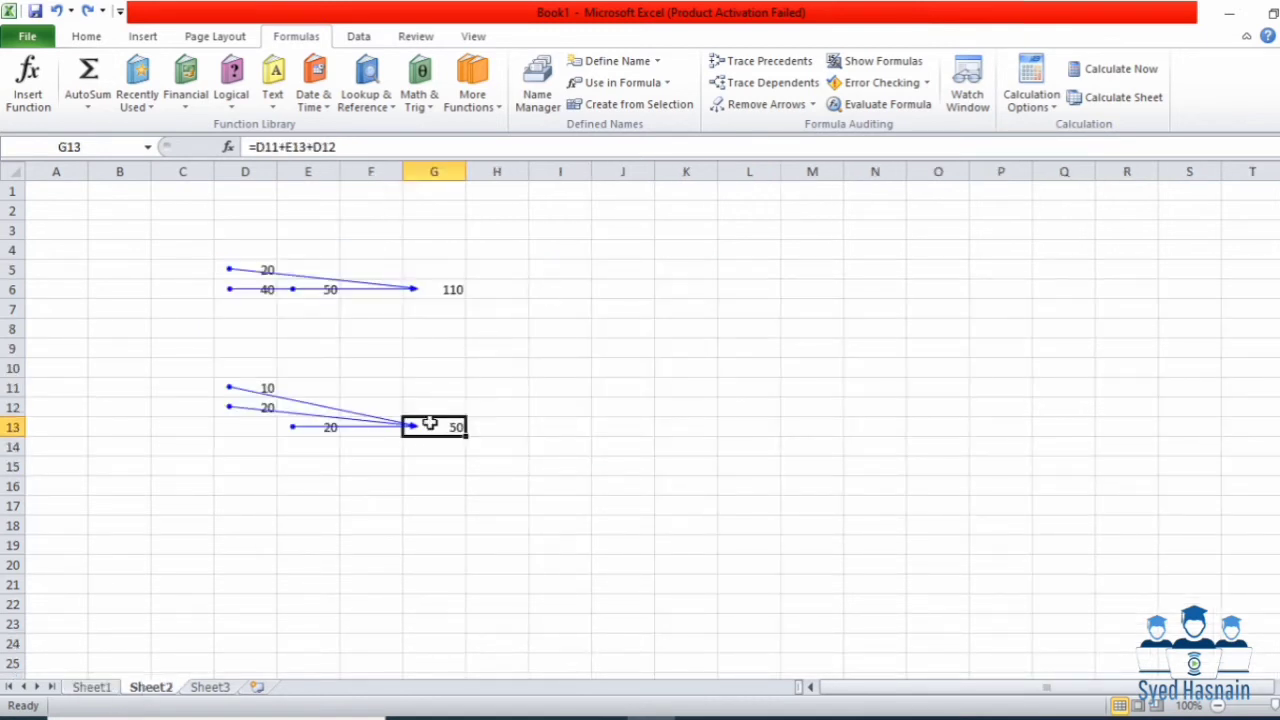
Remove all arrows, then trace precedents for G6's SUM only
click(770, 105)
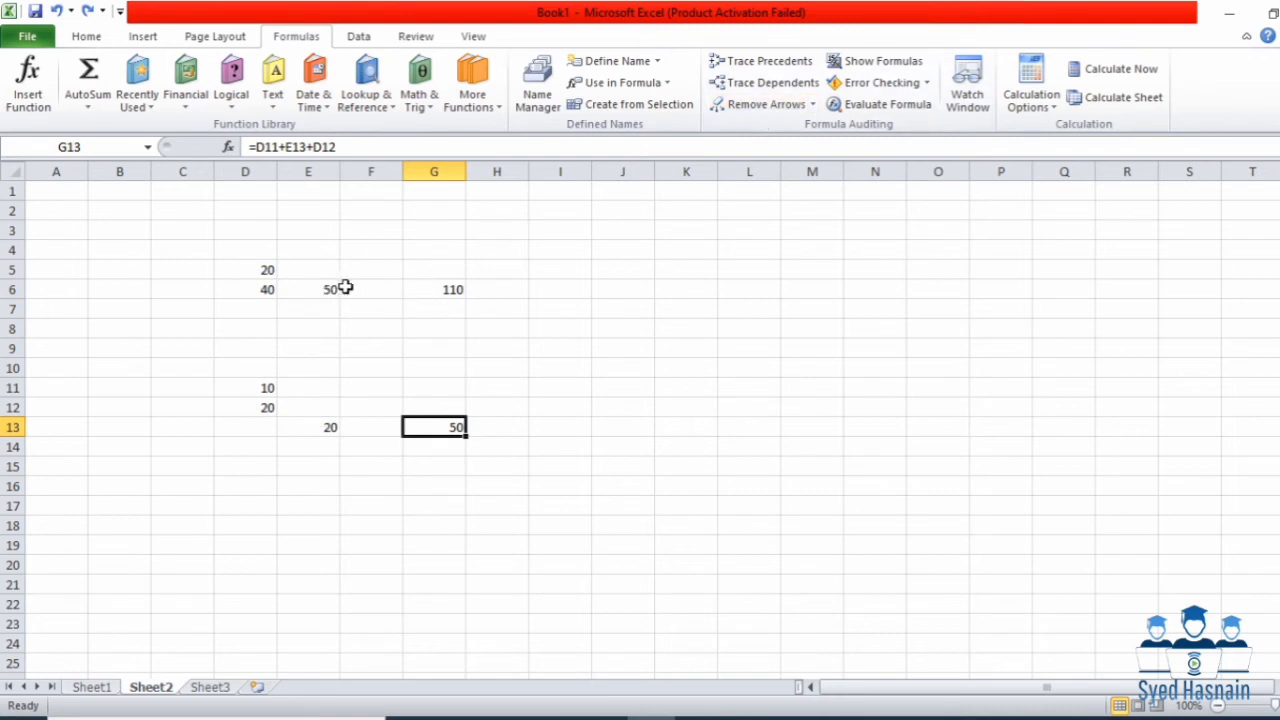
click(420, 288)
click(787, 61)
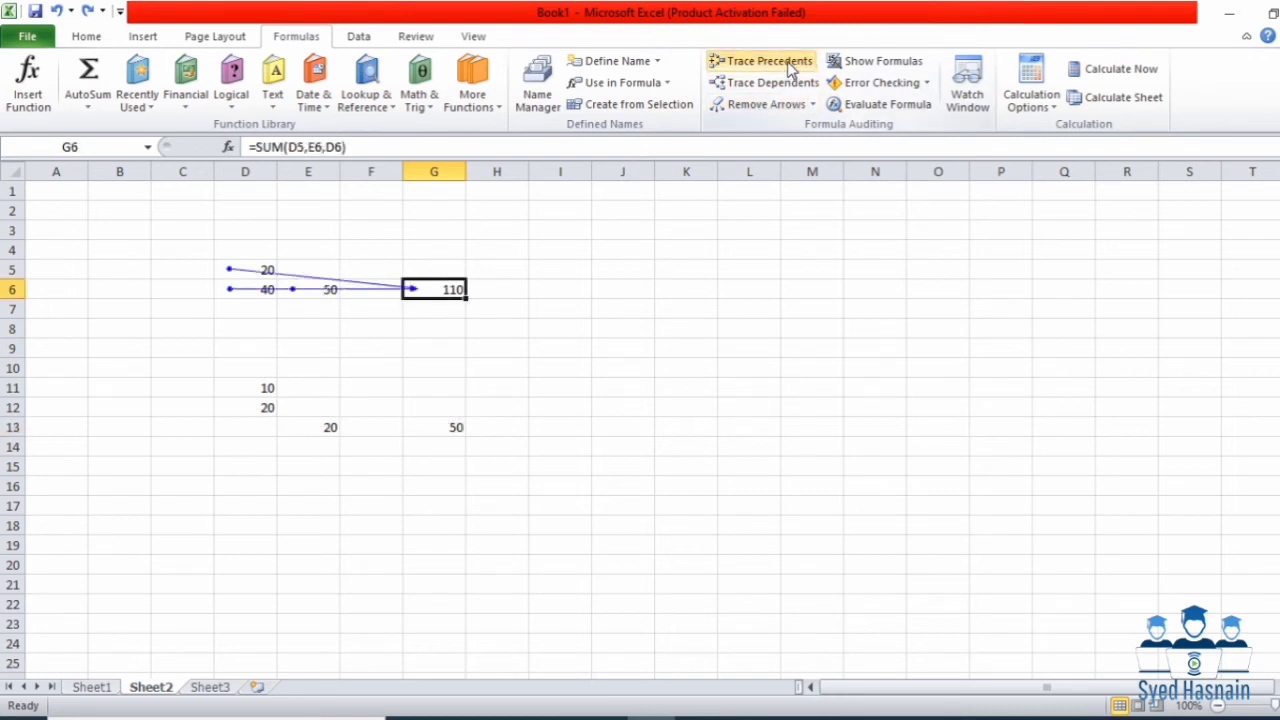
click(255, 388)
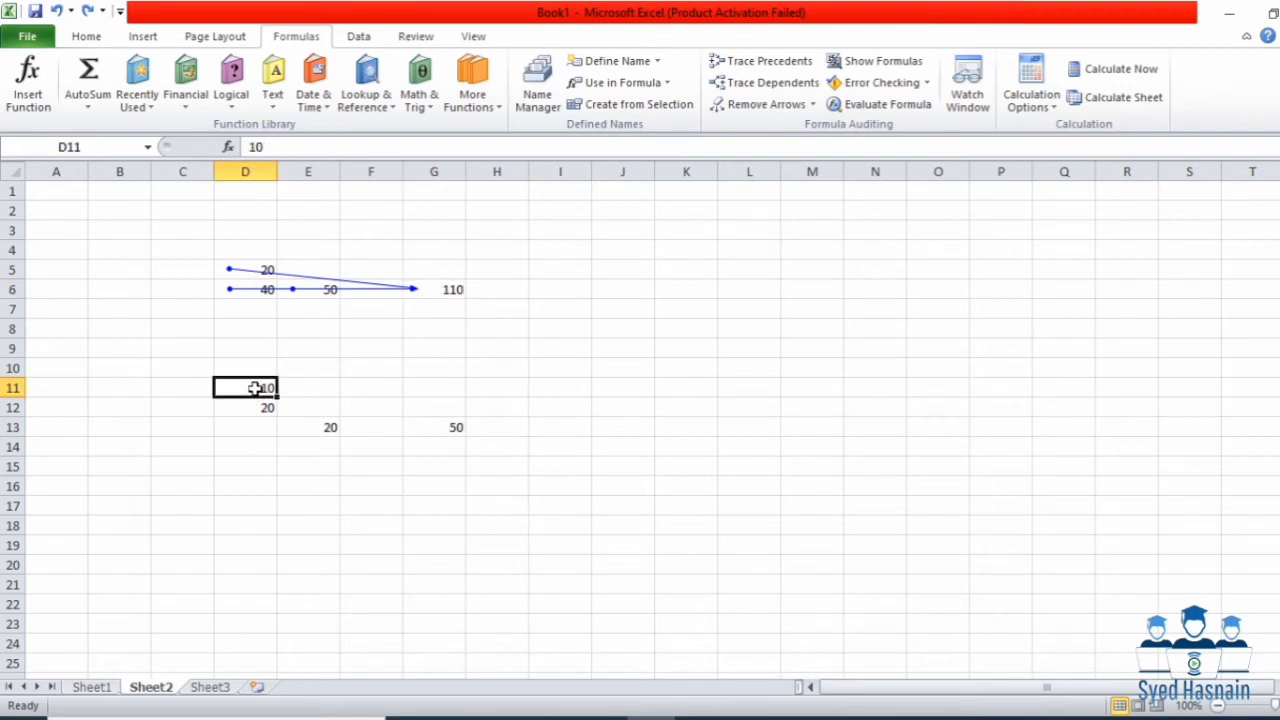
Trace dependents of D11, D12 and E13, each pointing into G13's total of 50
click(779, 88)
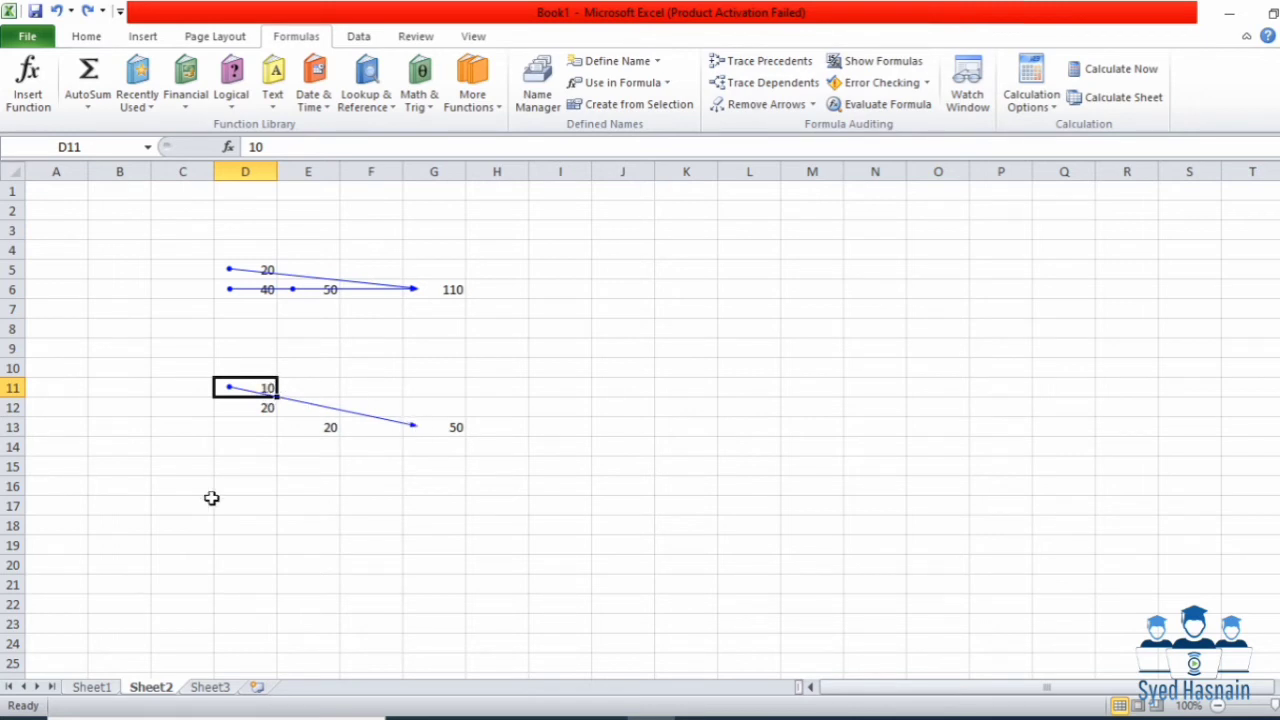
click(242, 407)
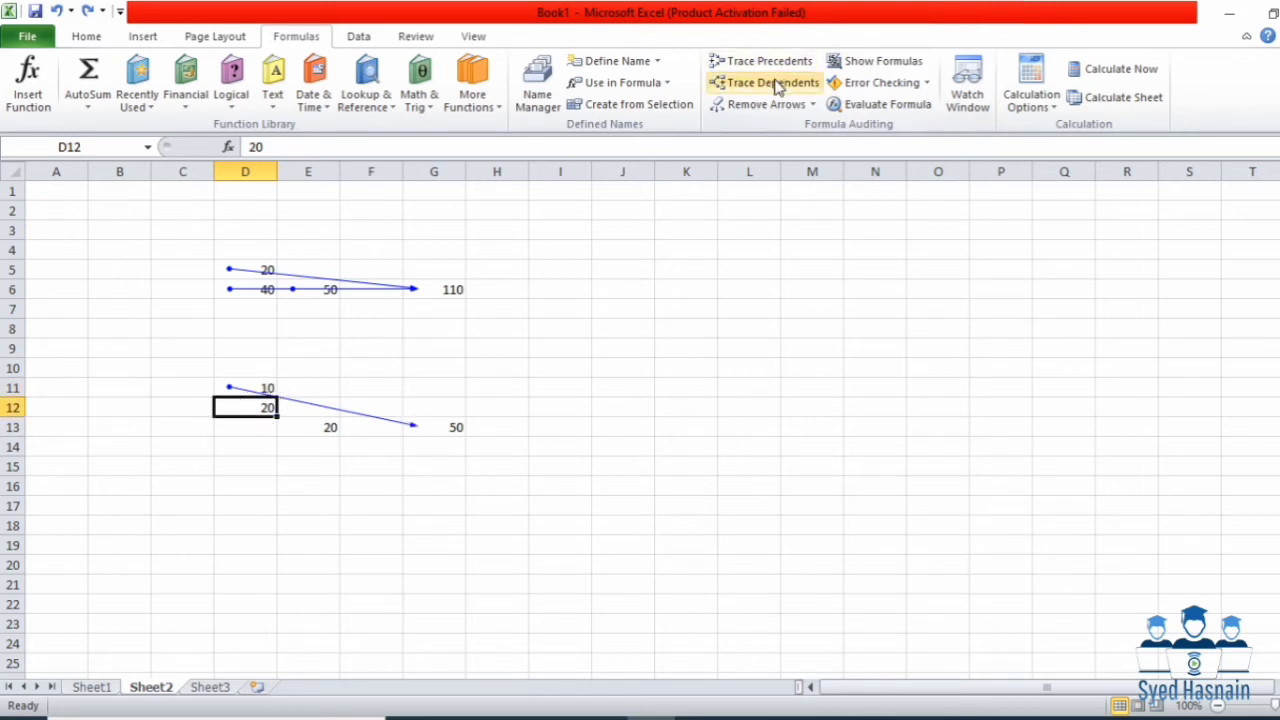
click(770, 83)
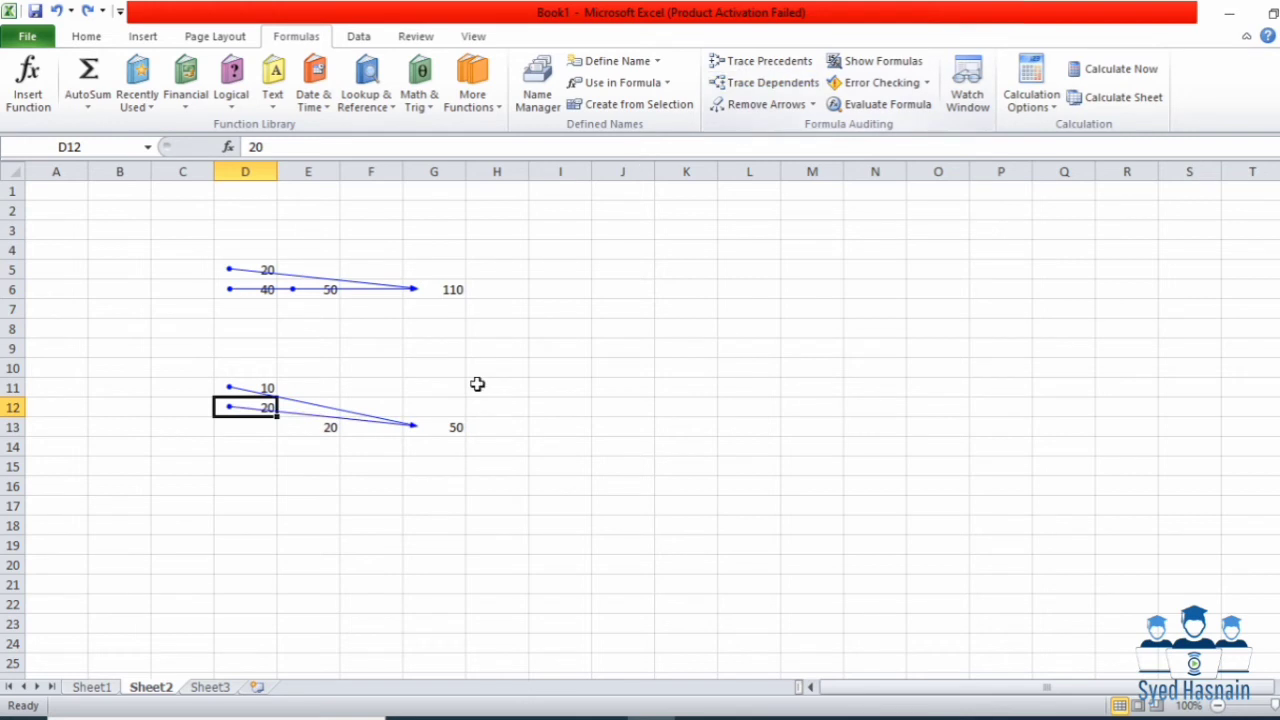
click(333, 427)
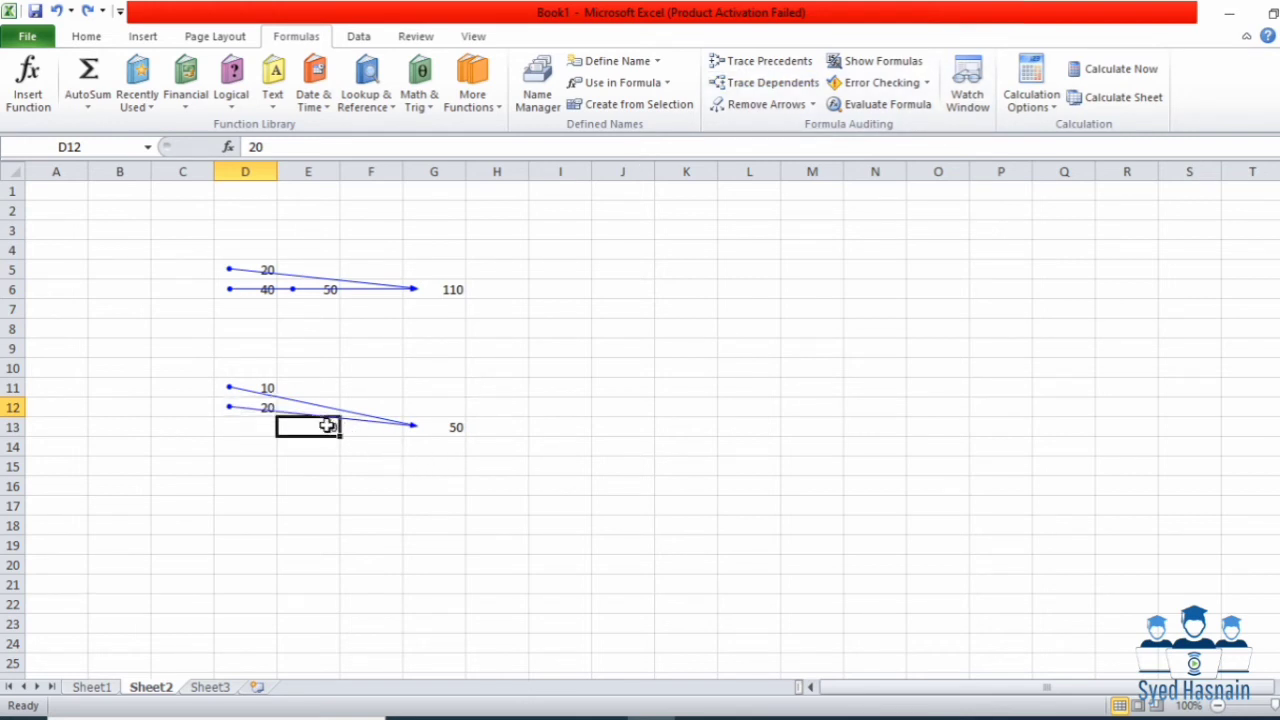
click(775, 83)
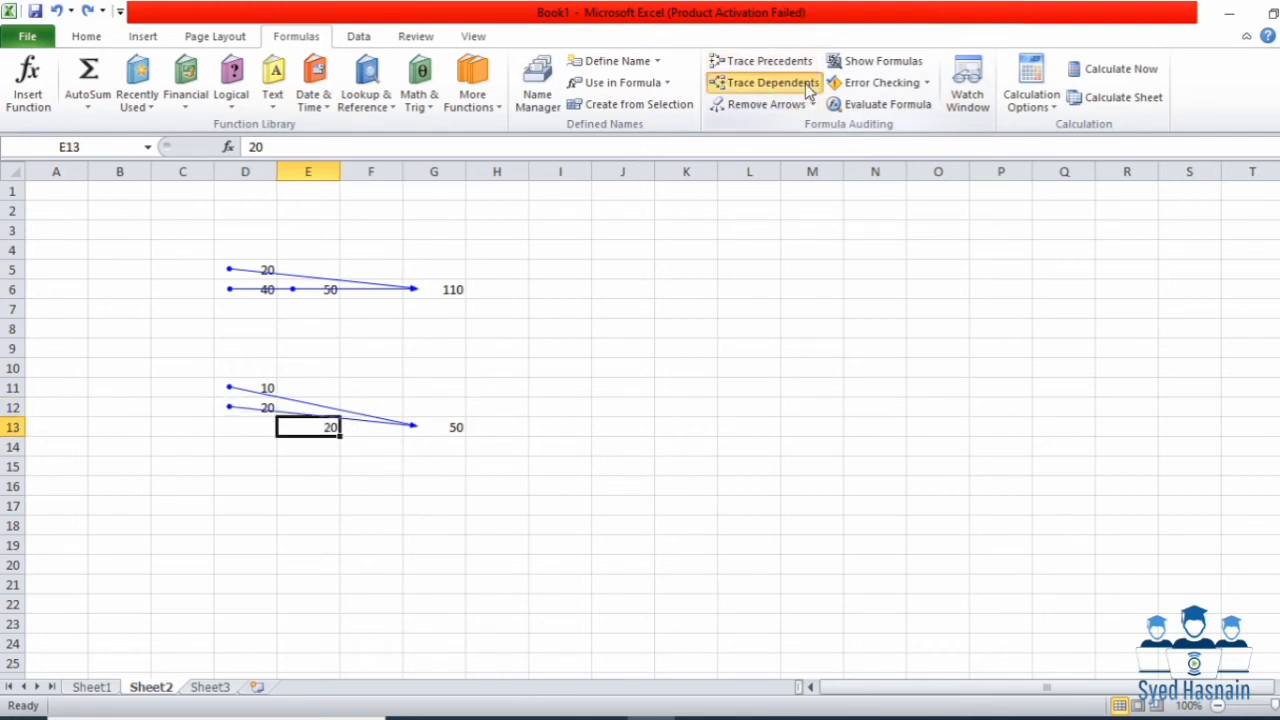
click(463, 502)
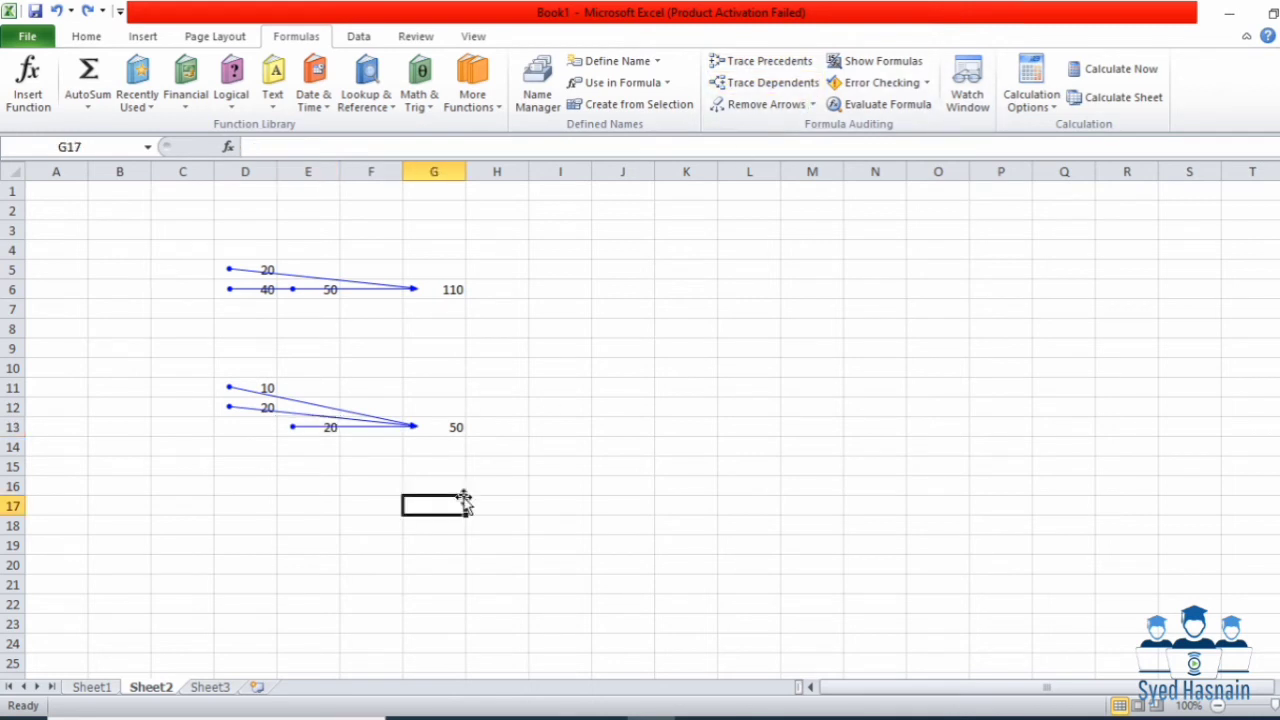
click(445, 289)
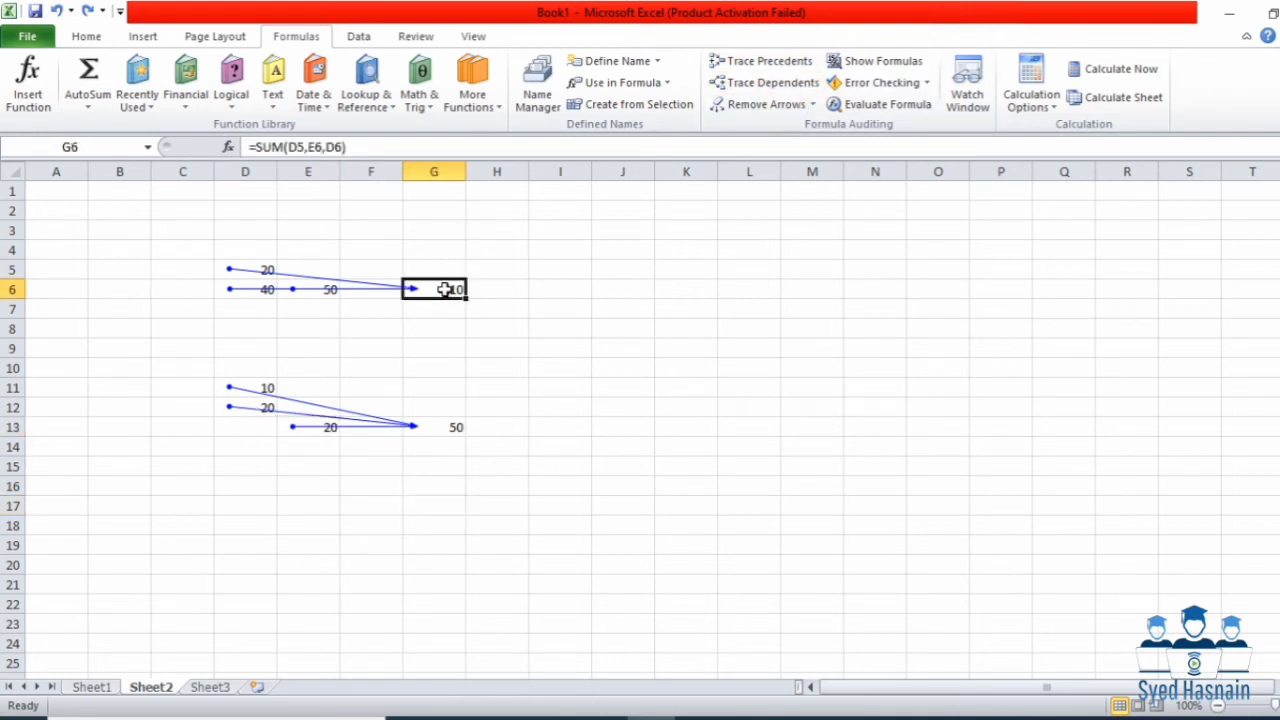
click(549, 388)
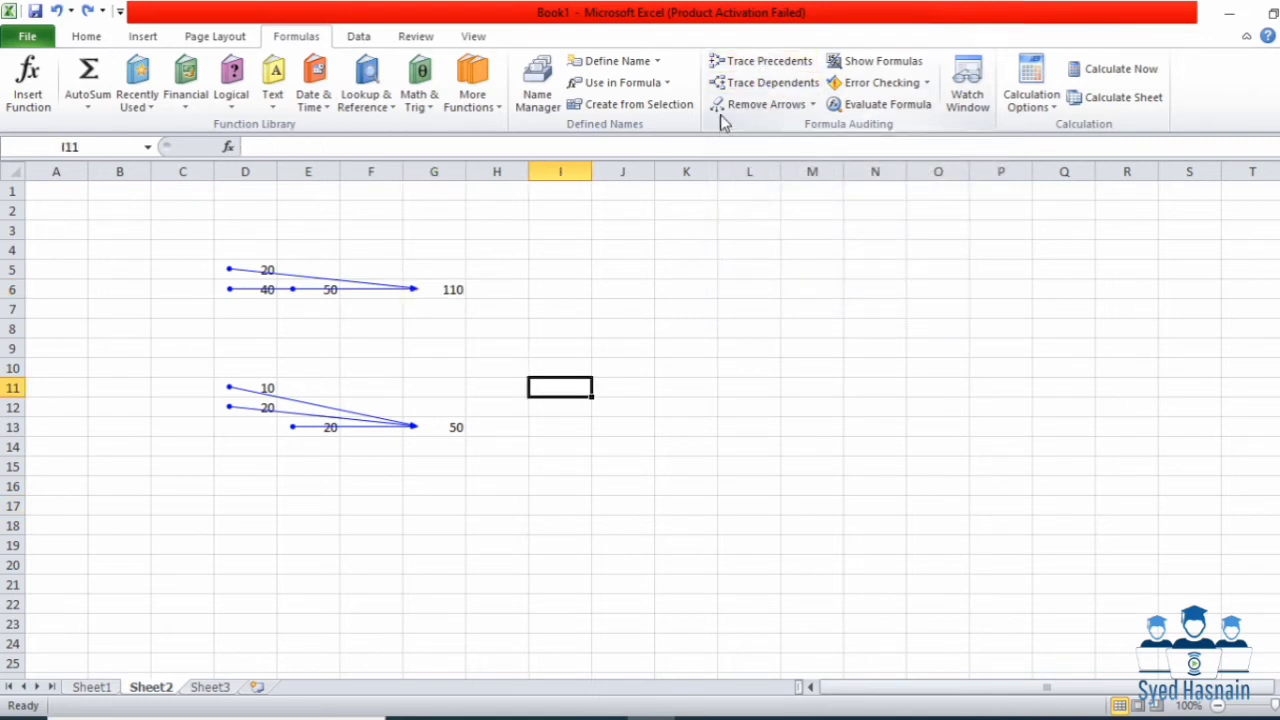
click(813, 106)
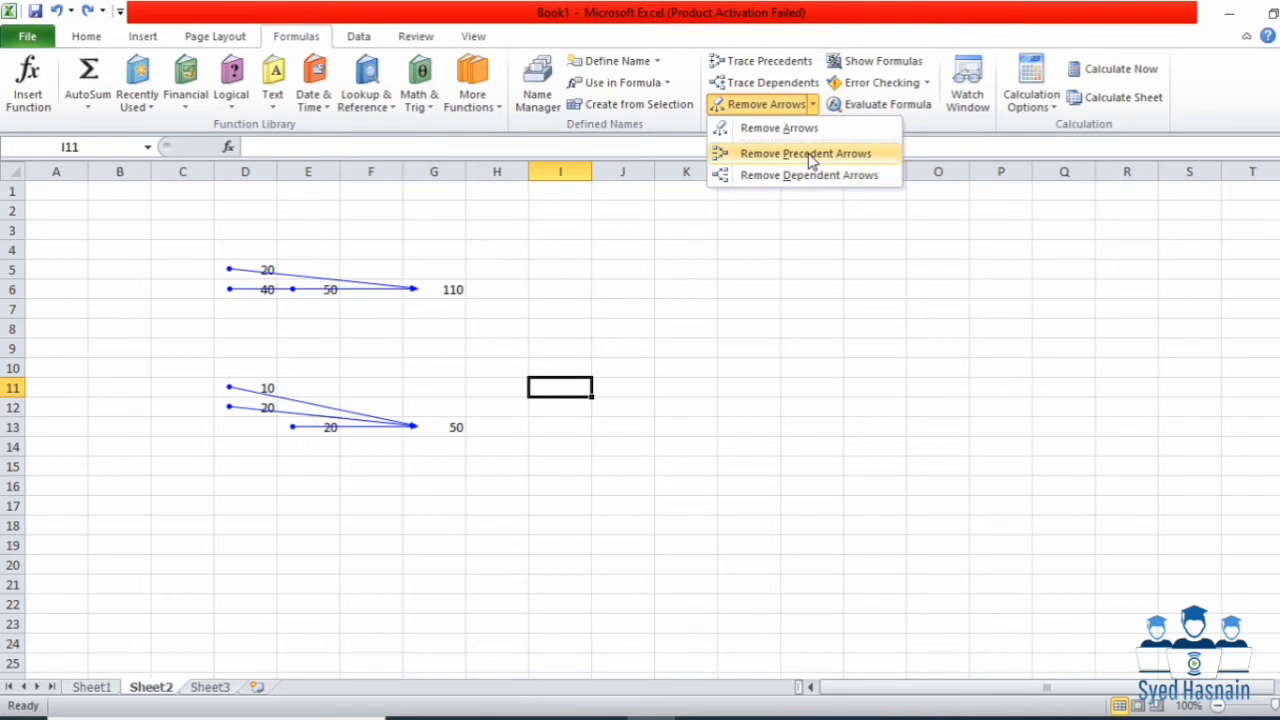
click(808, 153)
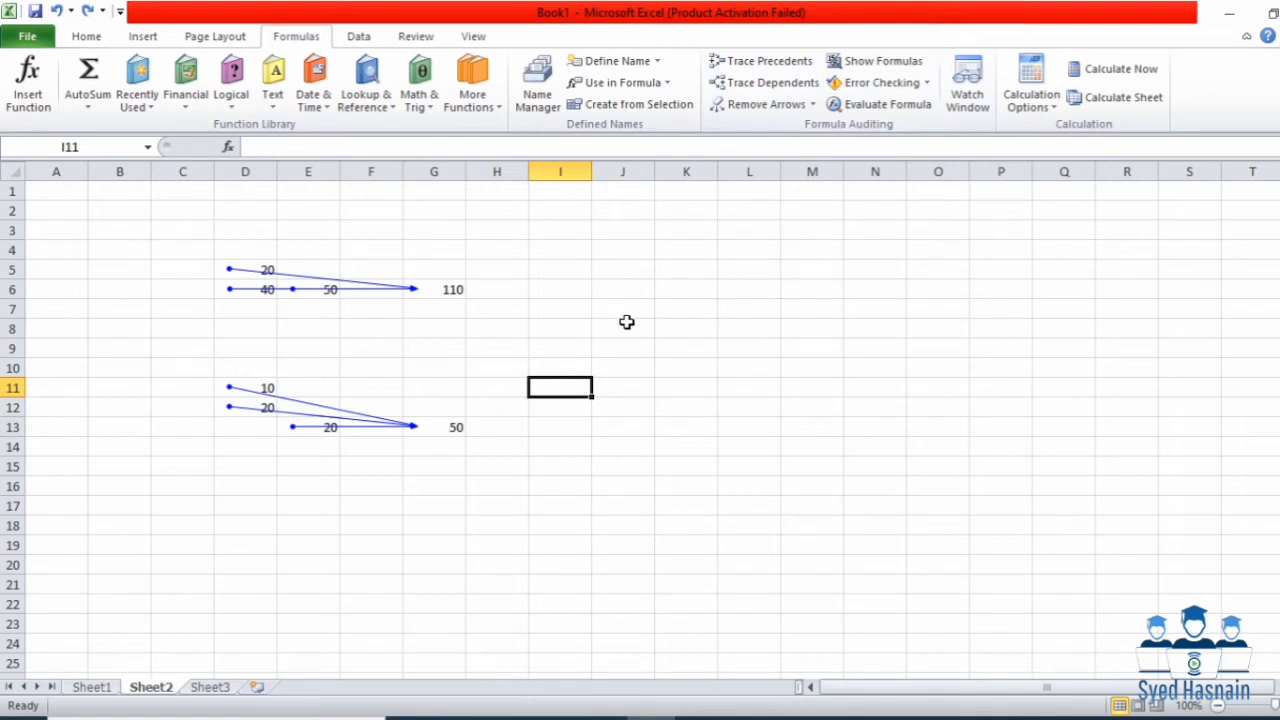
click(452, 290)
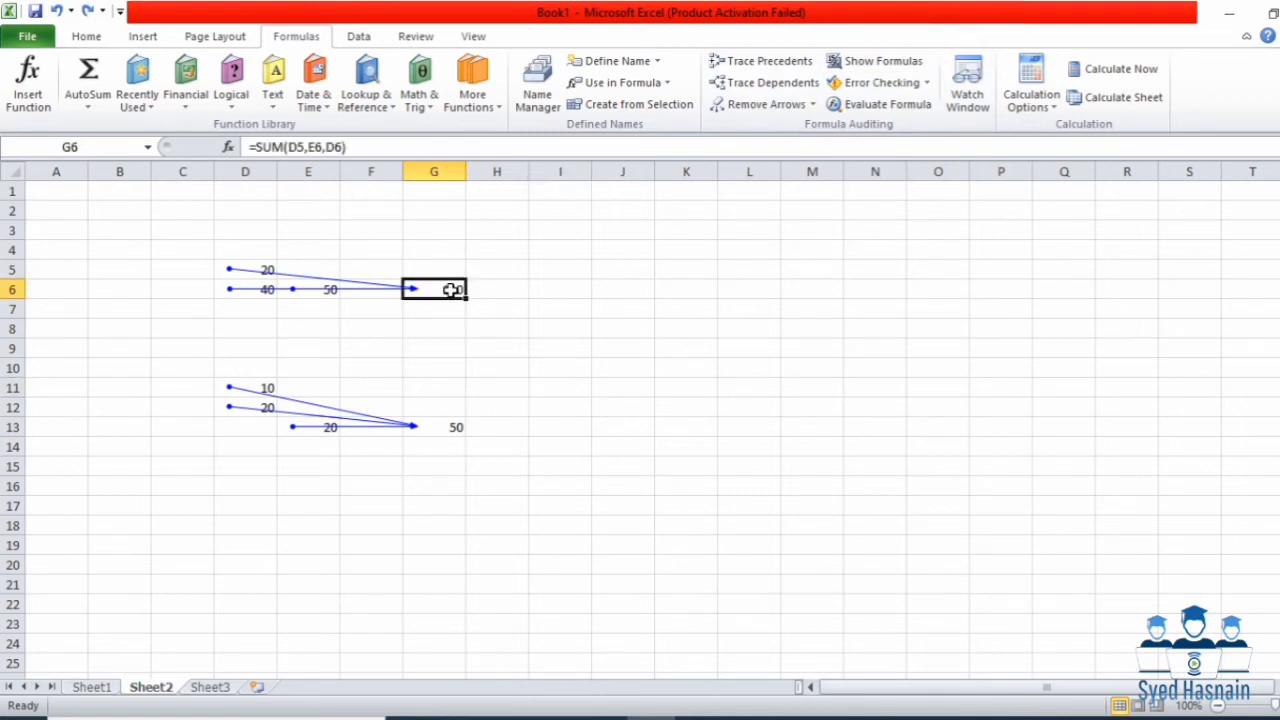
click(857, 64)
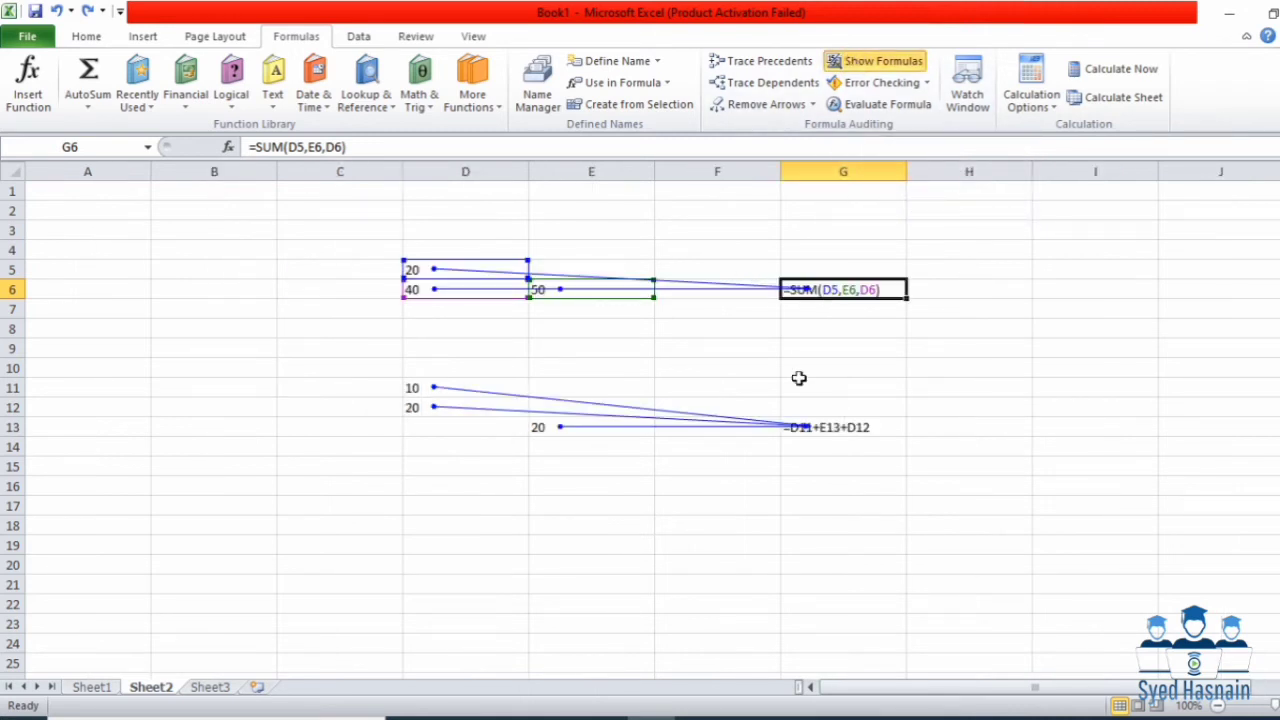
click(868, 73)
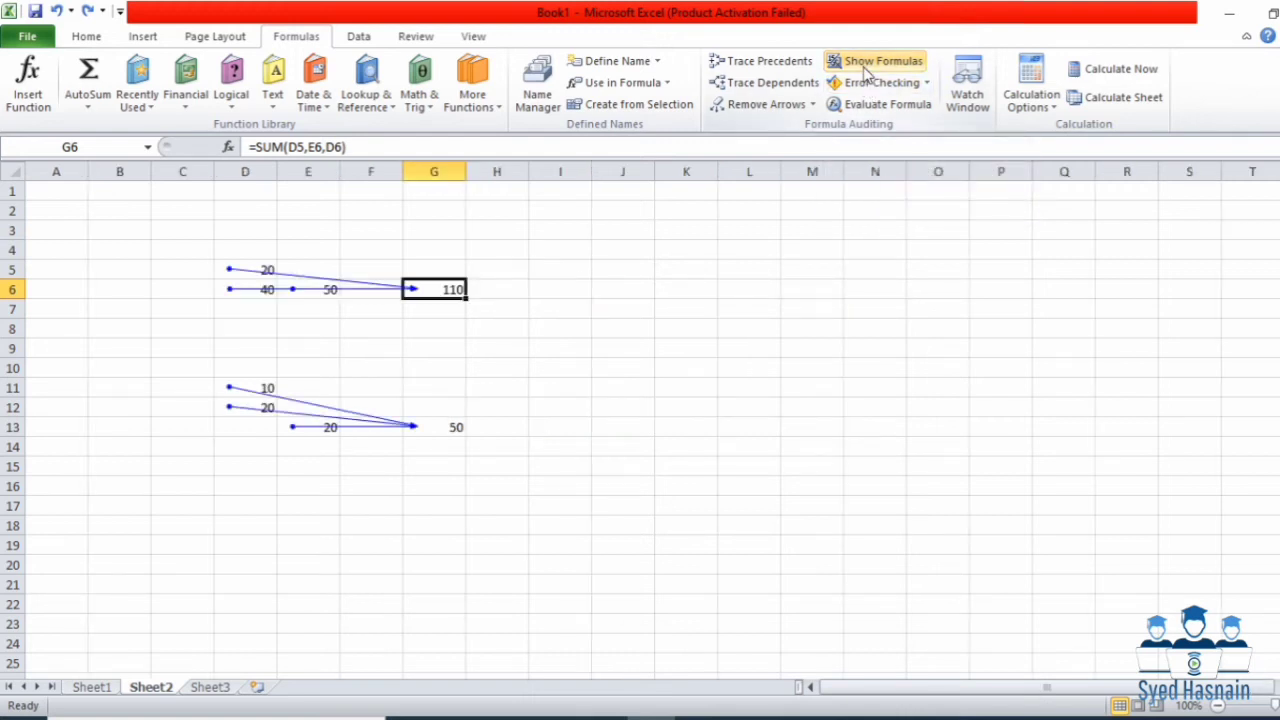
click(870, 88)
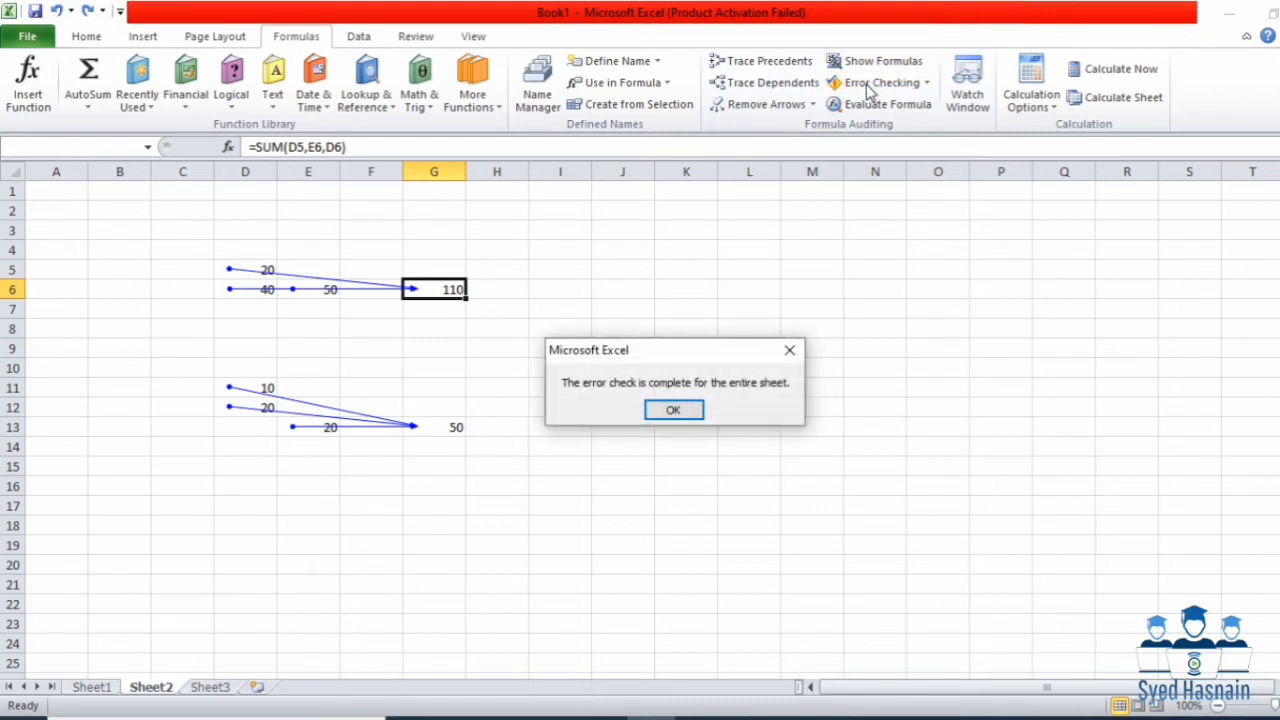
click(683, 410)
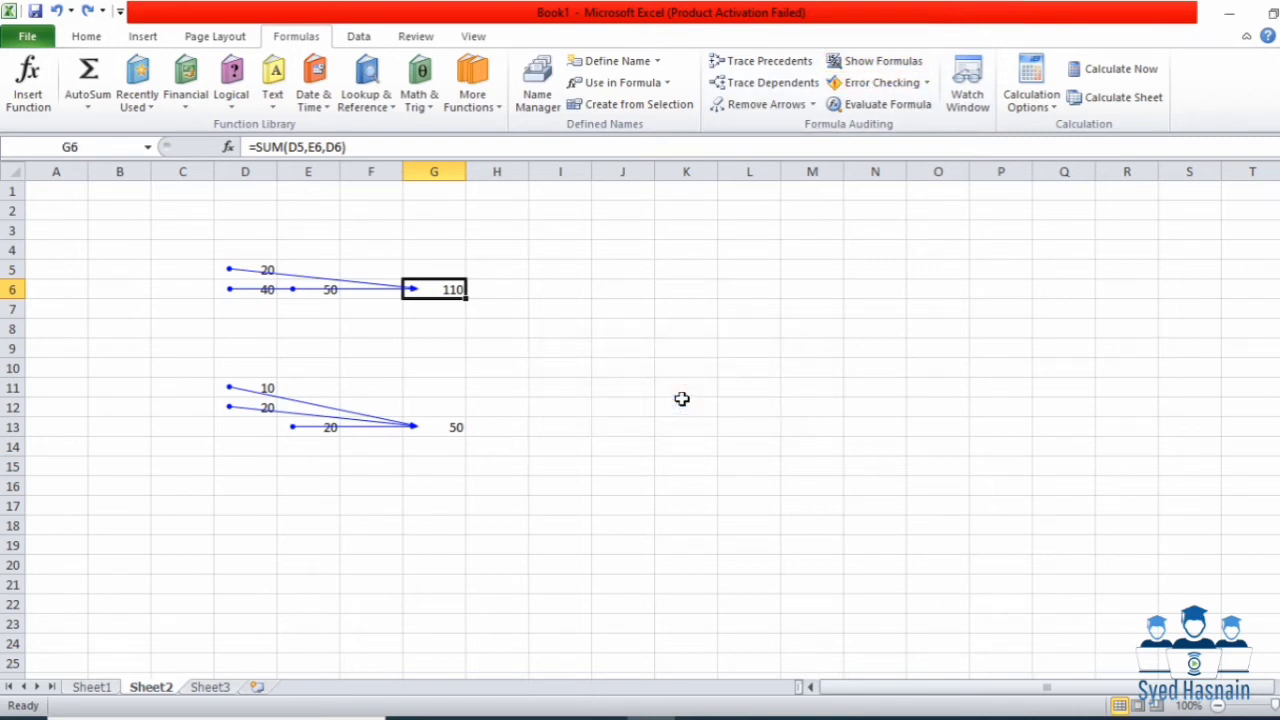
click(903, 88)
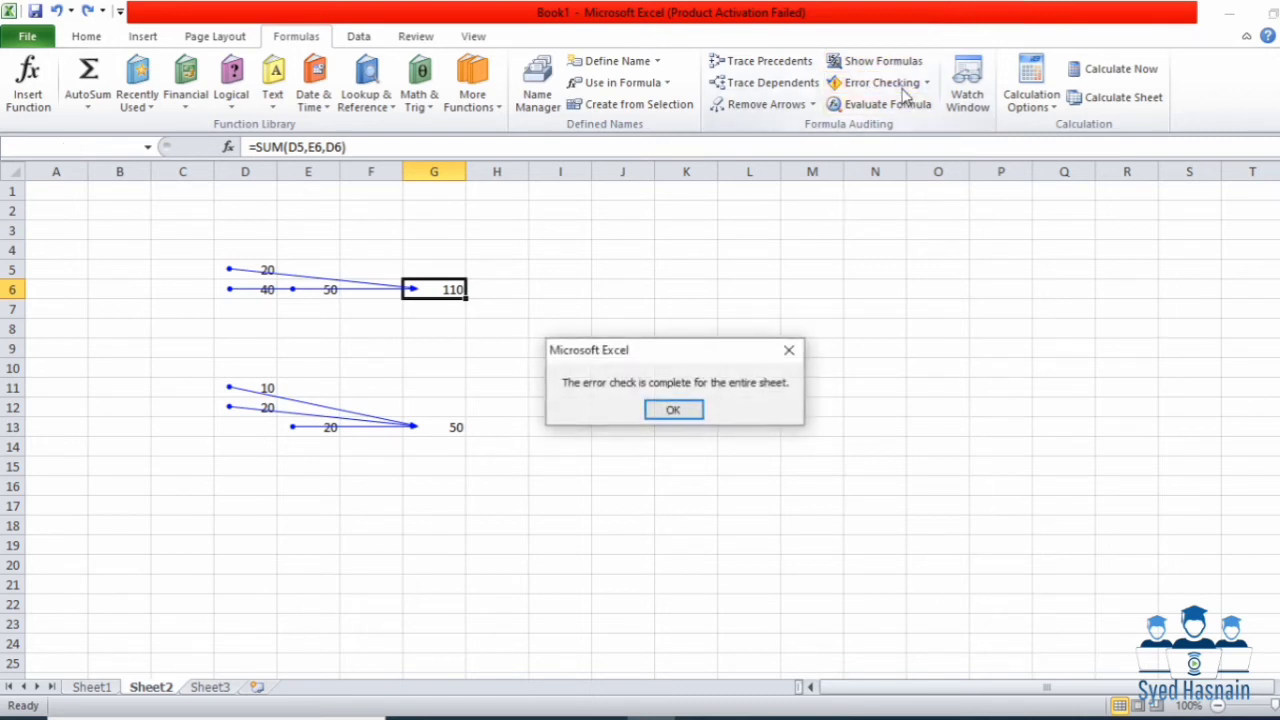
click(673, 409)
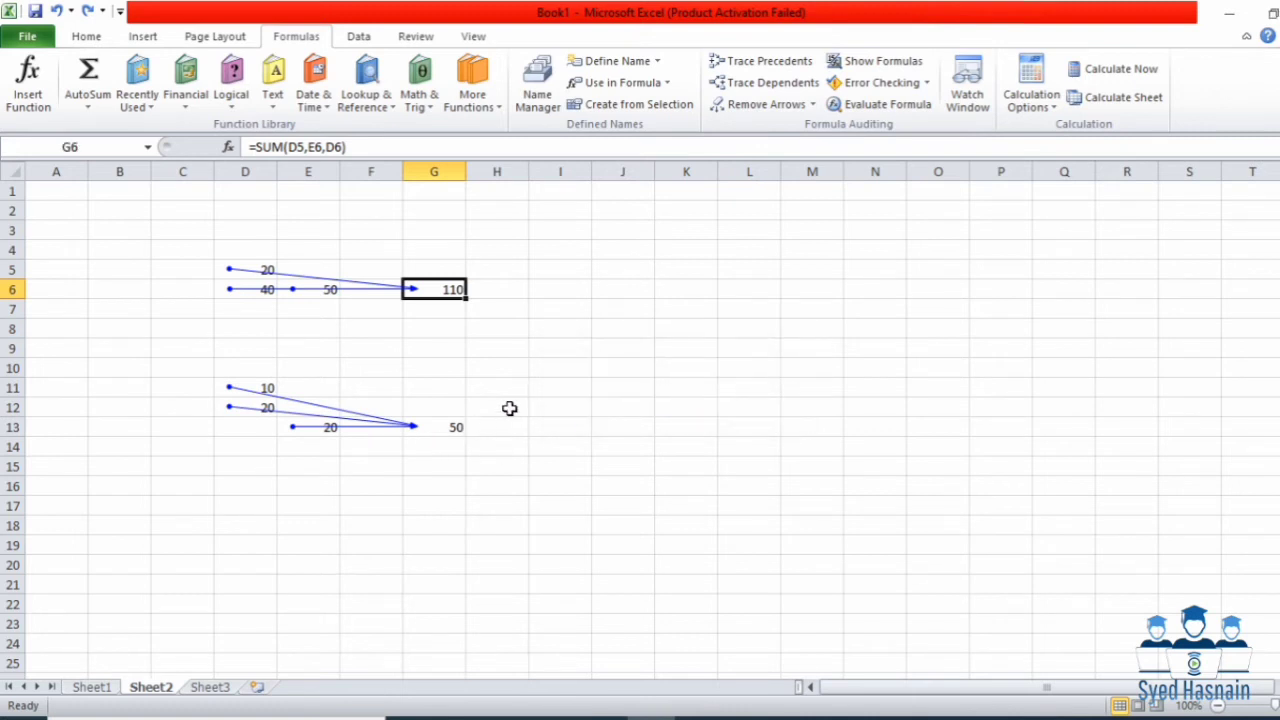
click(450, 427)
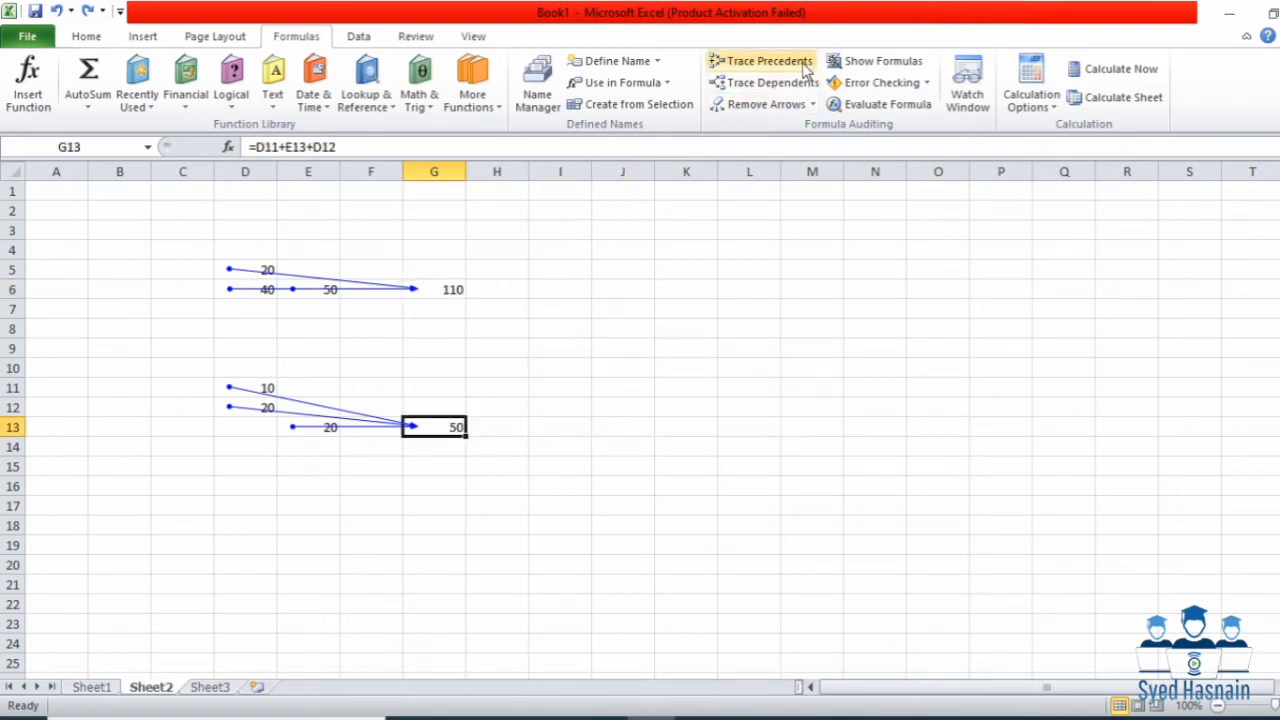
Clear the trace arrows and change D12 from 20 to 2a, making G13 show #VALUE!
click(766, 104)
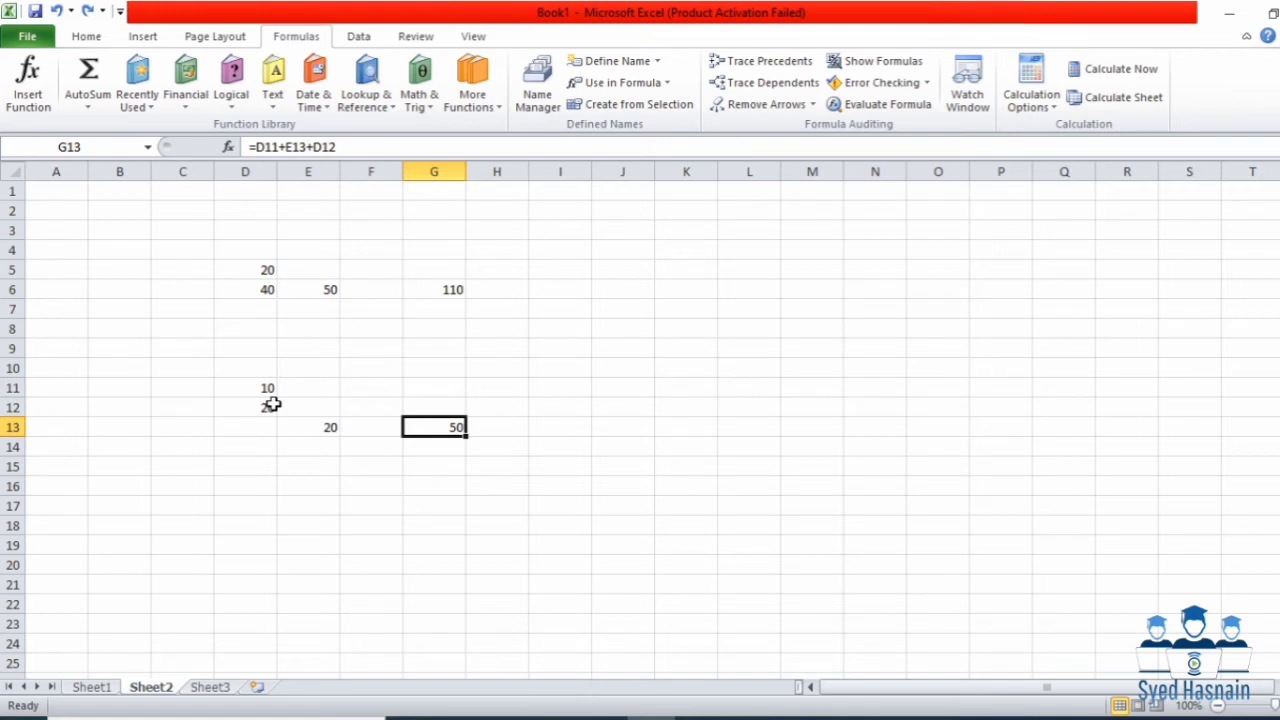
click(271, 406)
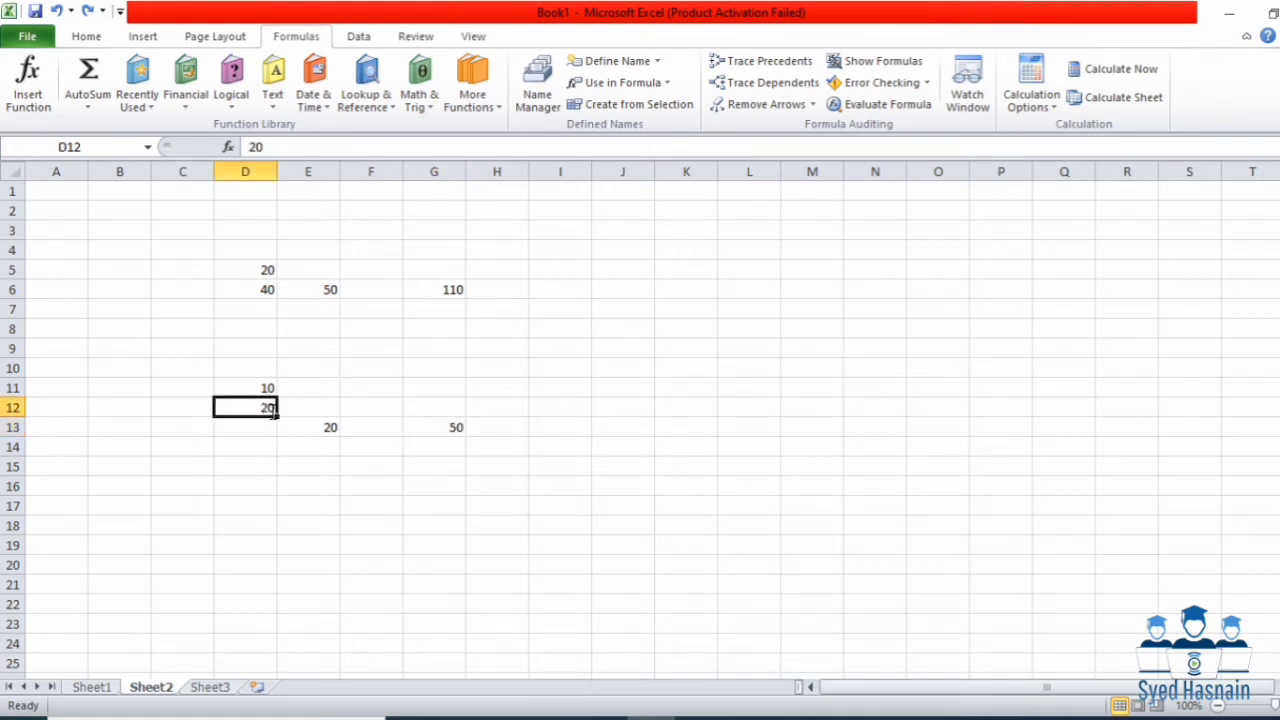
double_click(272, 408)
key(BackSpace)
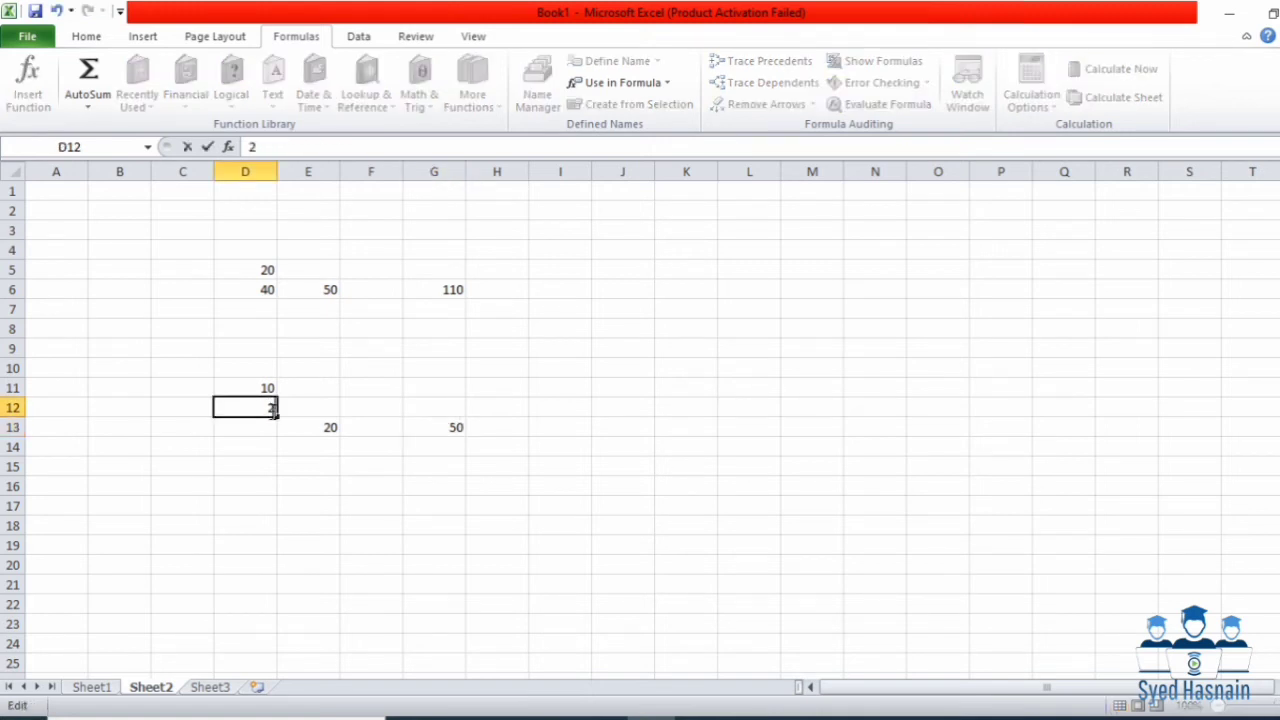
text(a)
key(Return)
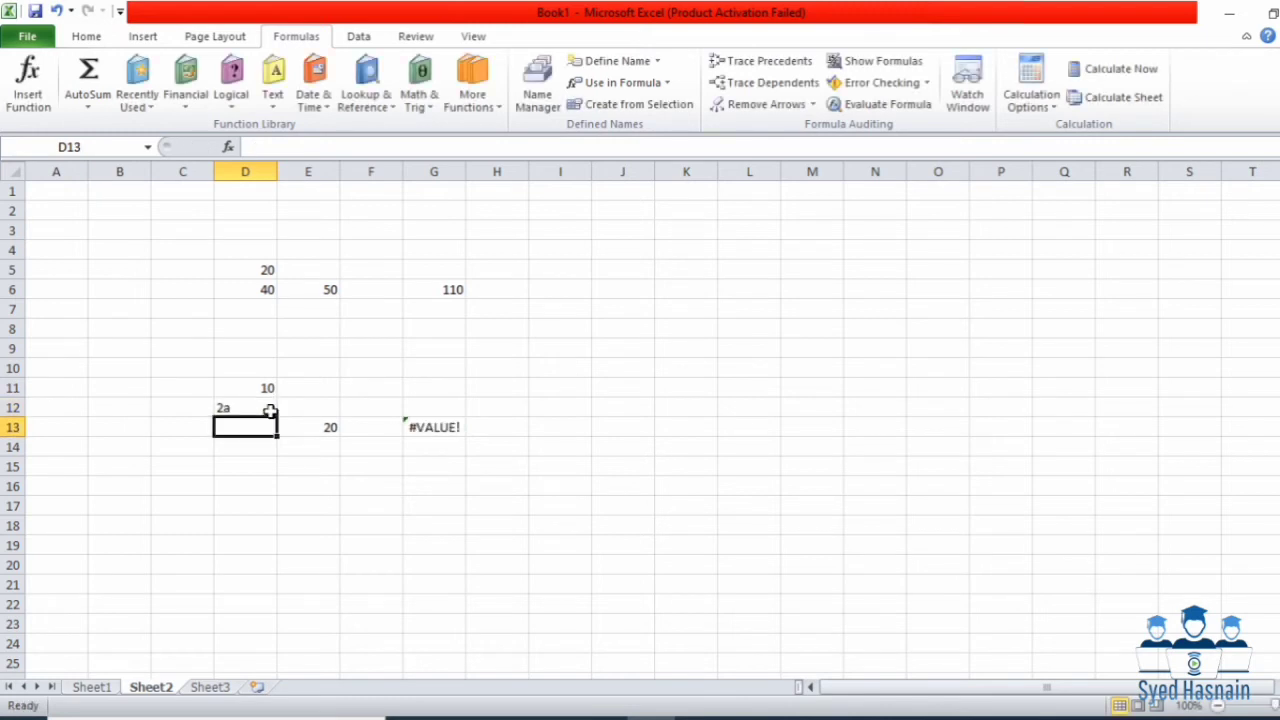
click(449, 433)
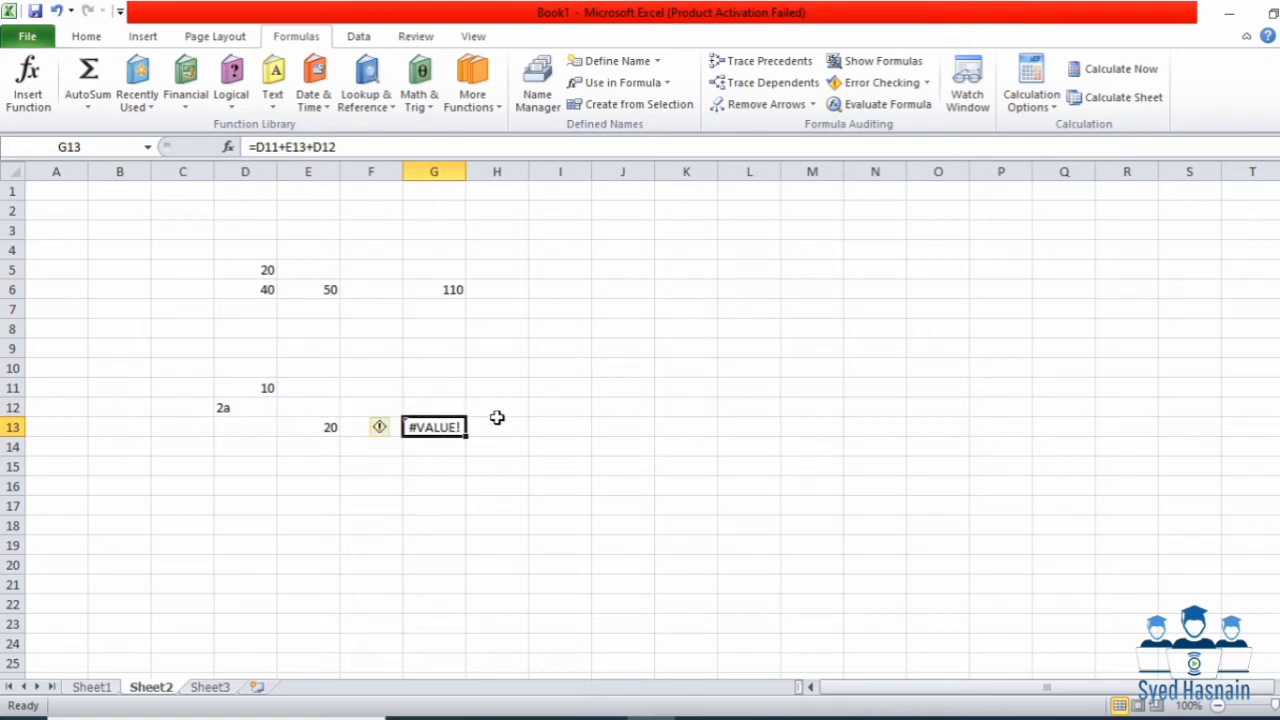
Run Error Checking on G13's #VALUE! and review its formula in the formula bar
click(223, 409)
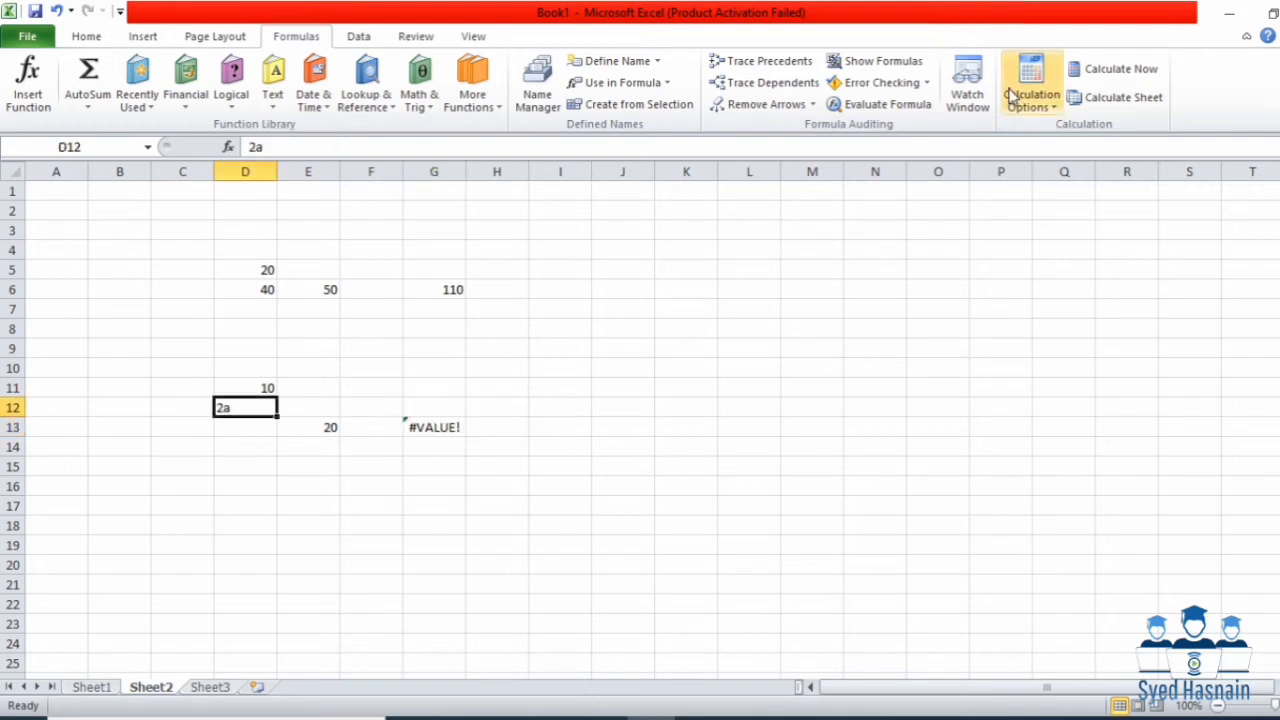
click(895, 83)
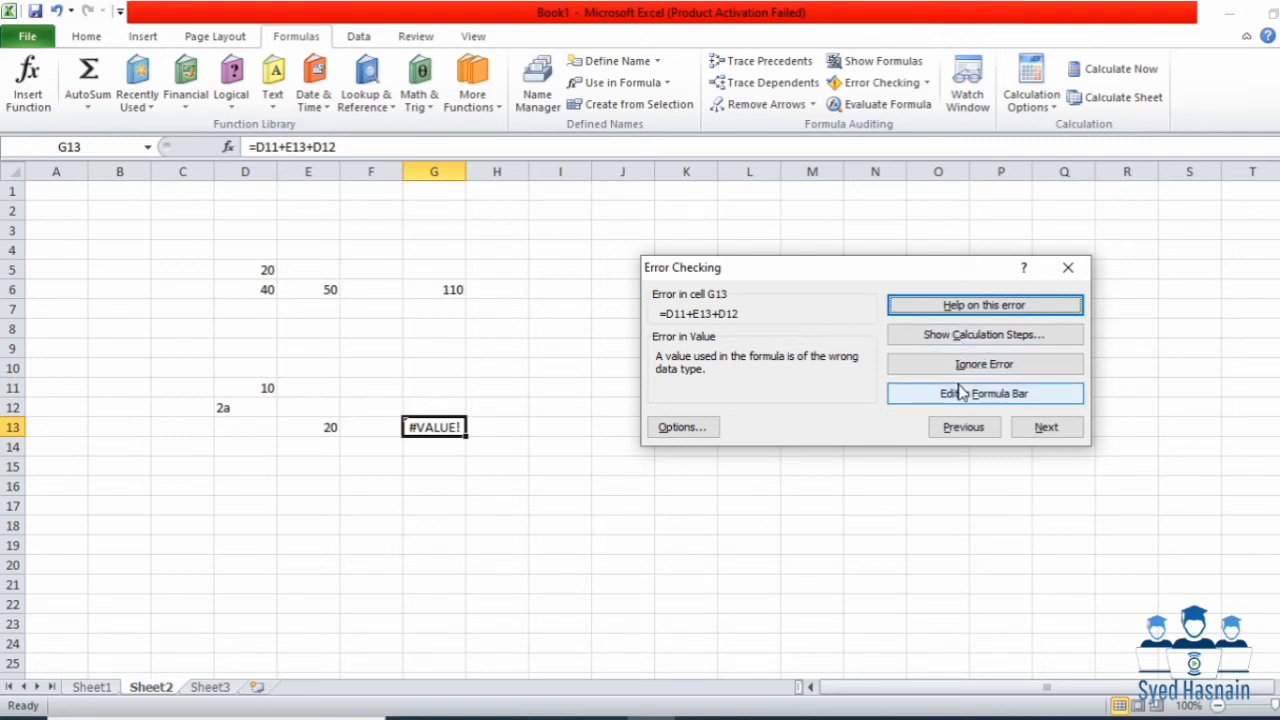
click(960, 393)
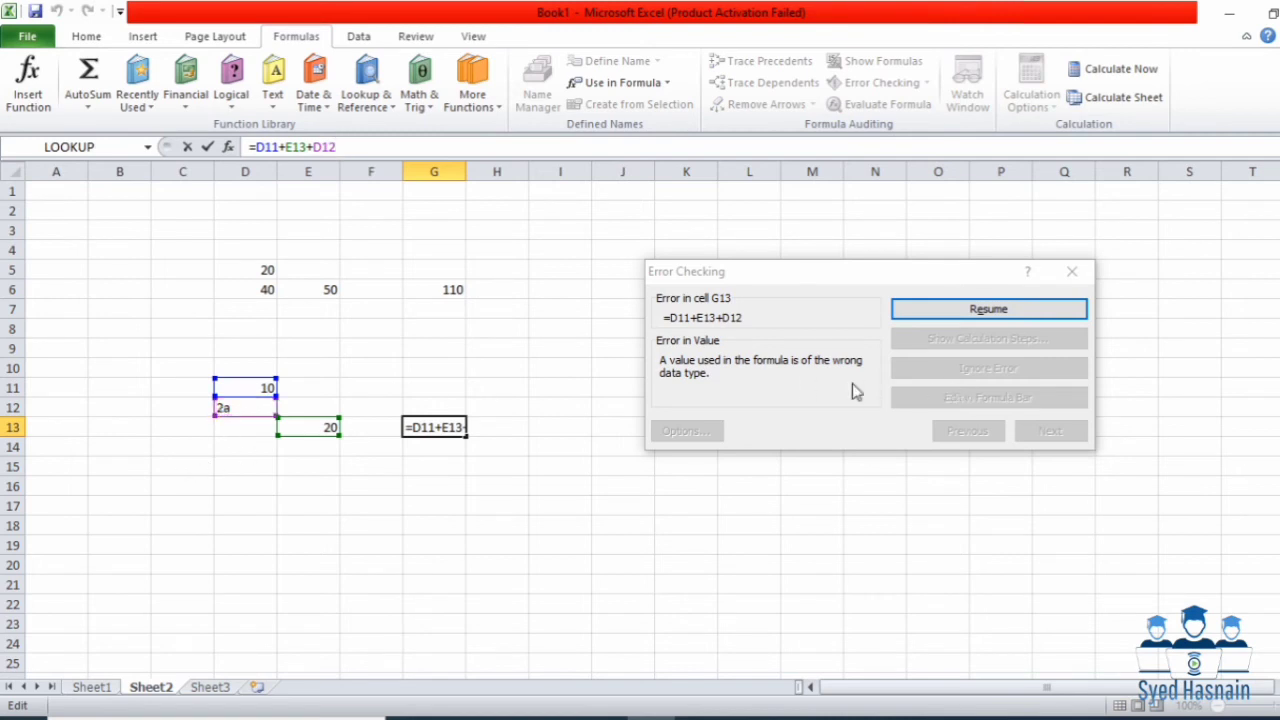
click(998, 310)
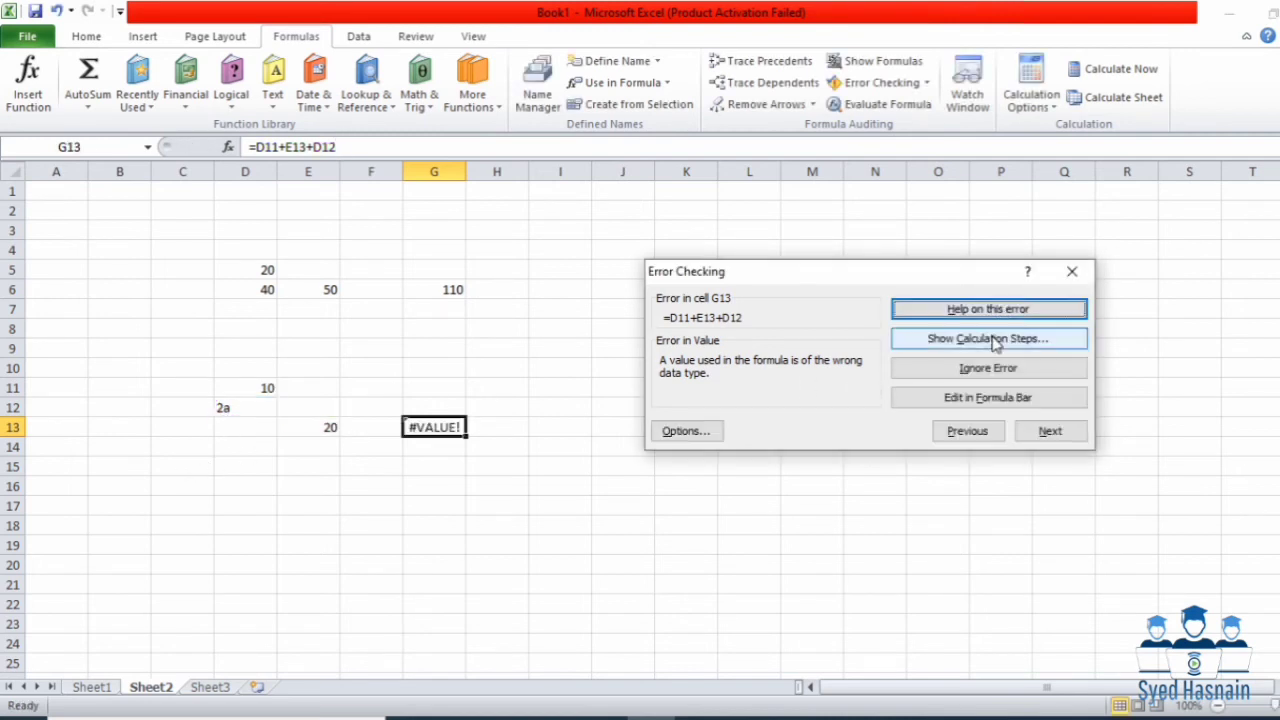
Evaluate G13's =D11+E13+D12 step by step, stepping into and out of D11
click(995, 340)
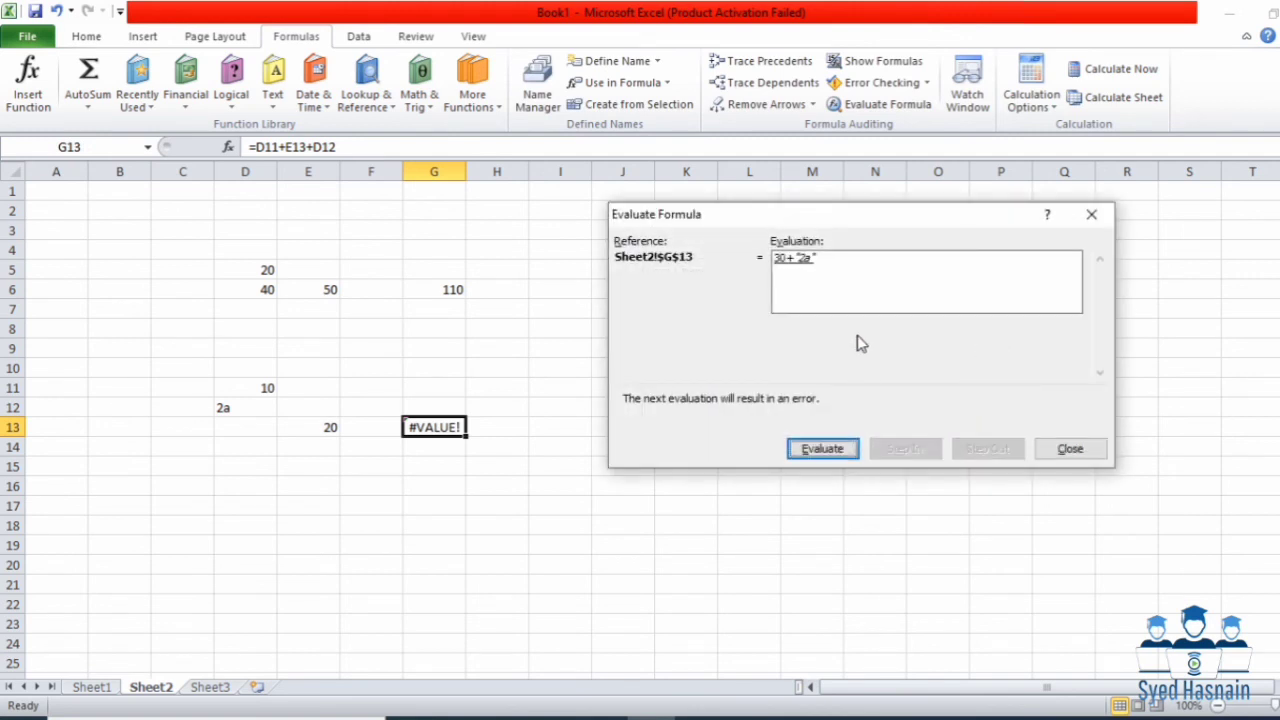
click(848, 452)
click(847, 452)
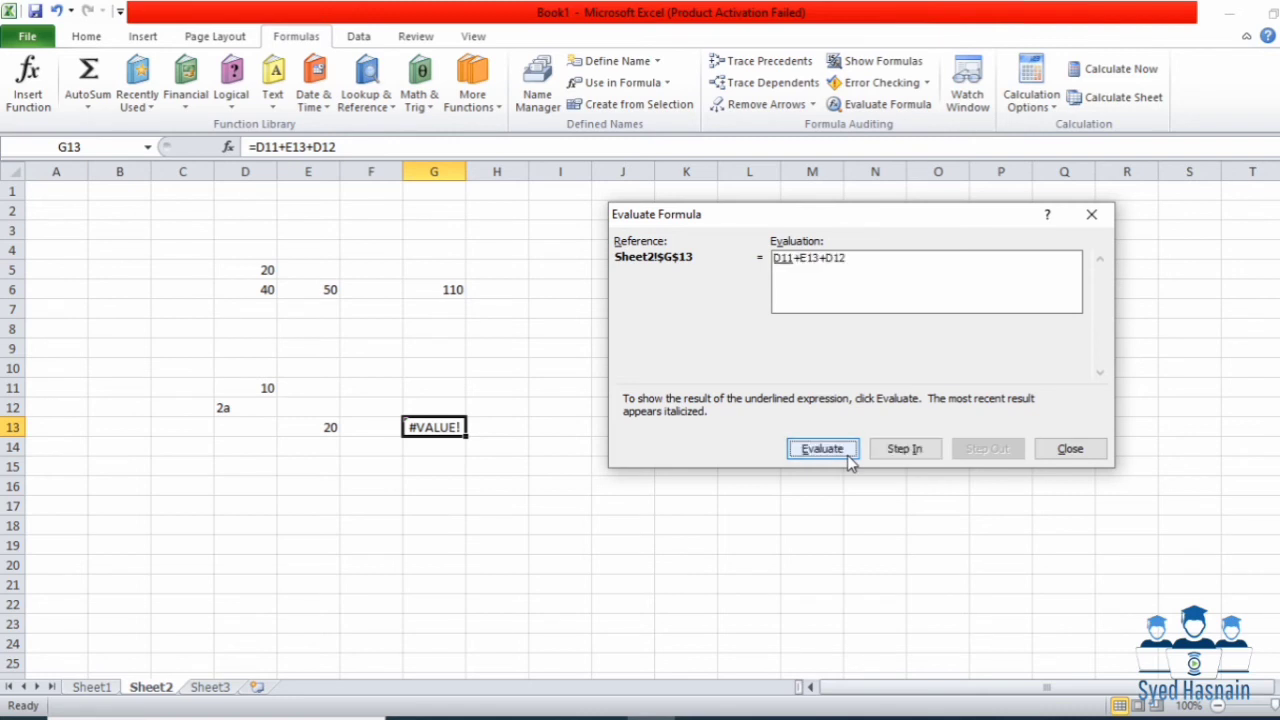
click(905, 452)
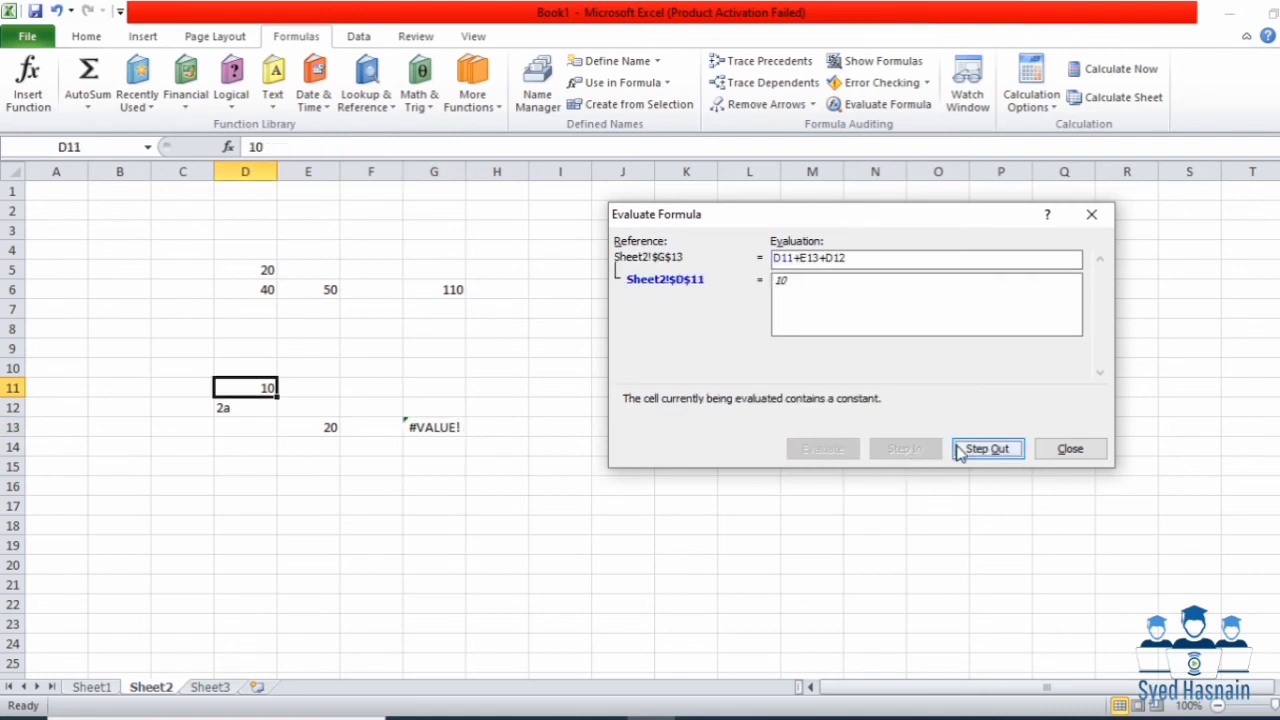
click(960, 450)
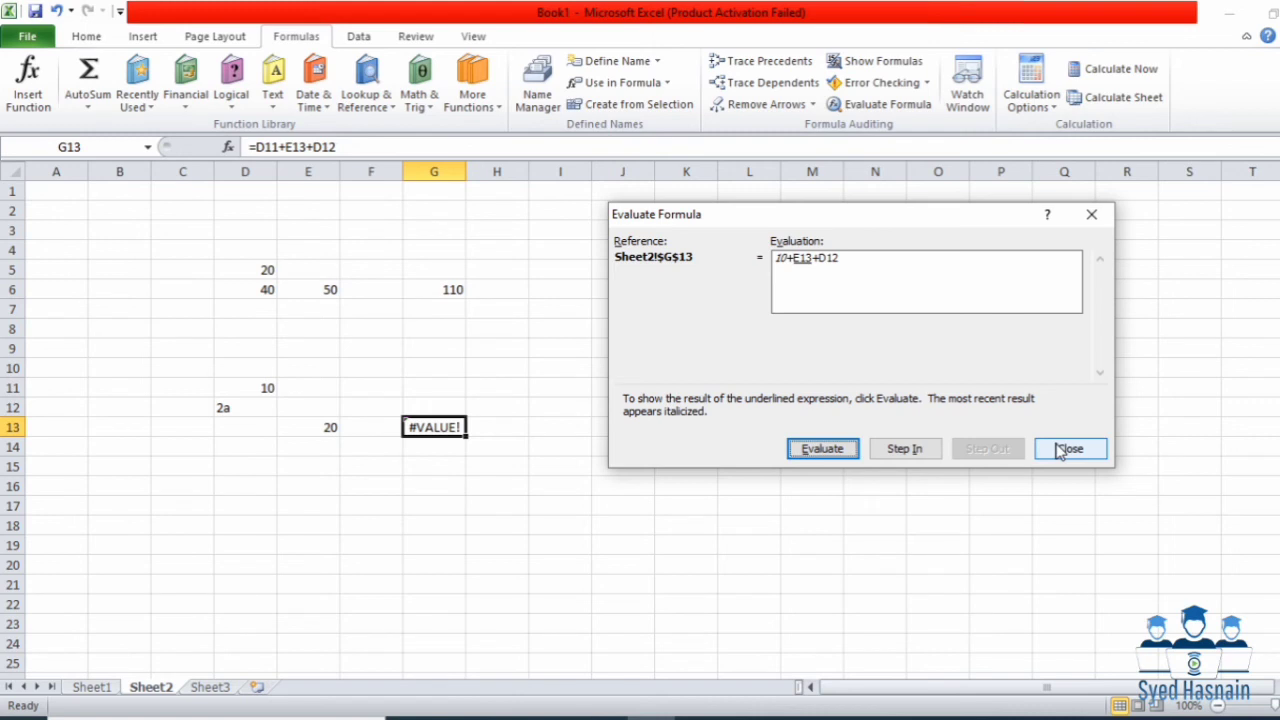
click(1061, 450)
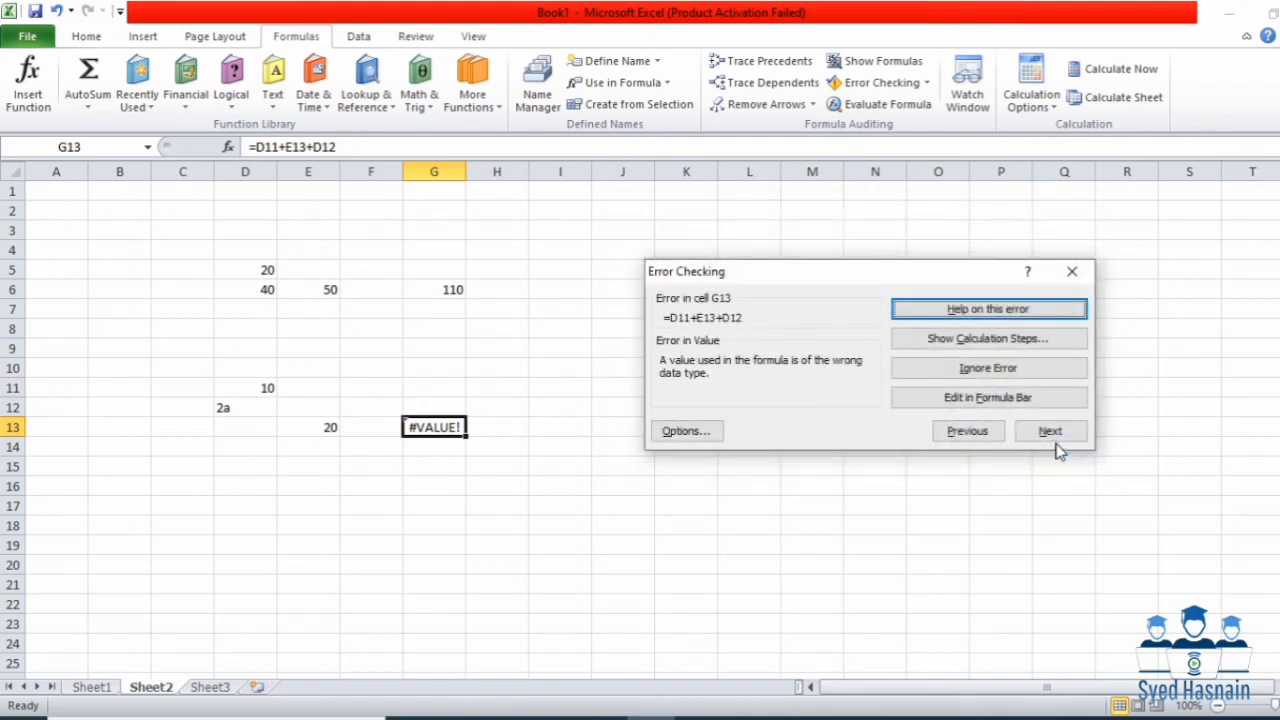
Change D12 from 2a back to 20 and finish the error check with no errors left
click(1038, 410)
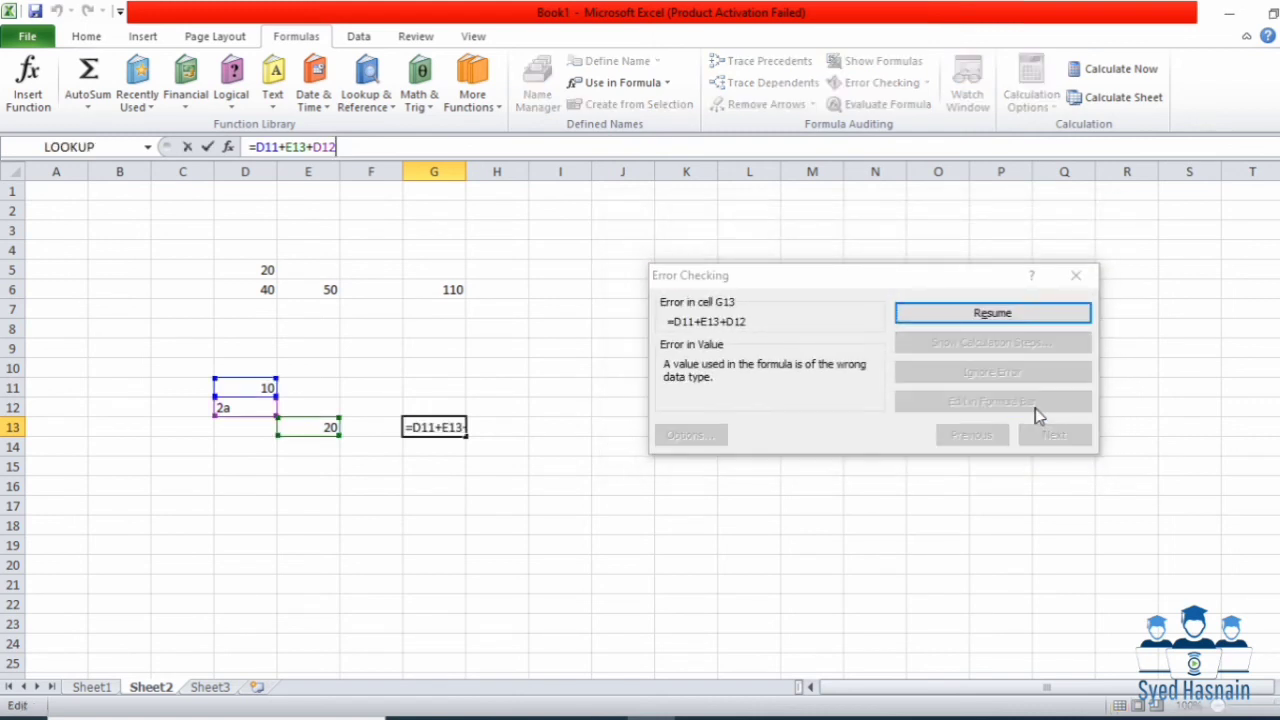
double_click(239, 411)
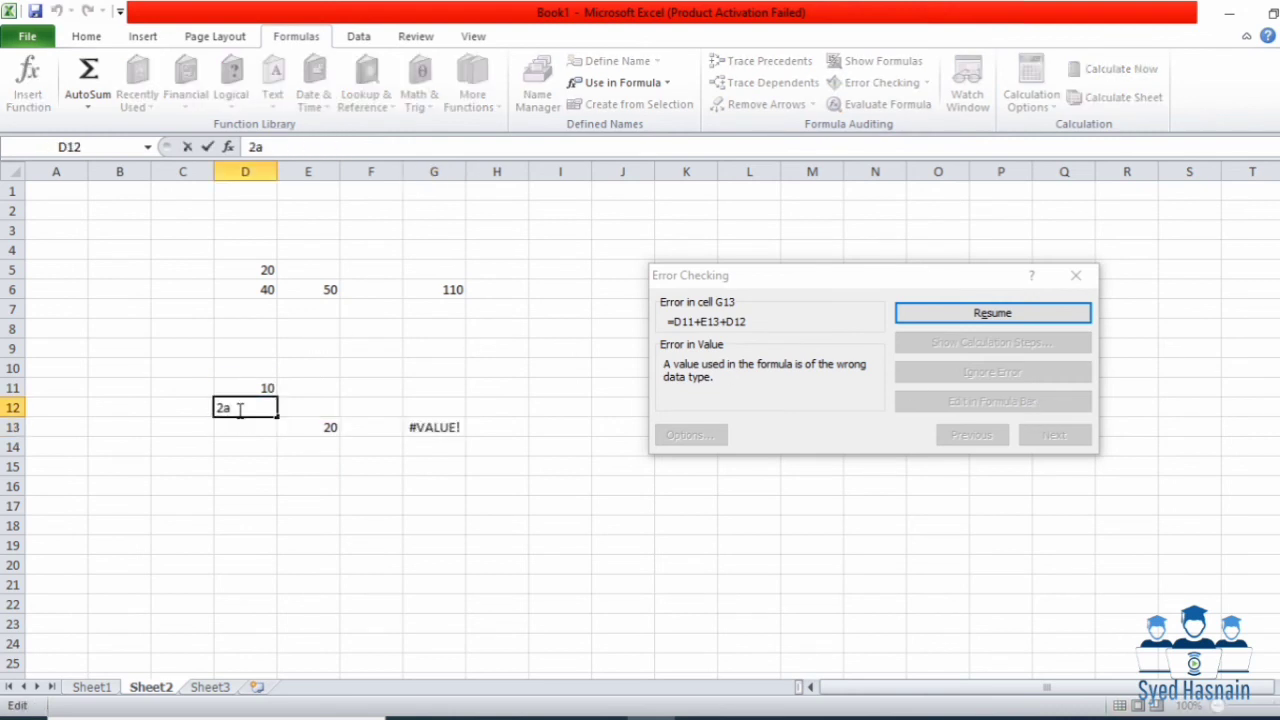
key(BackSpace)
text(0)
click(1028, 315)
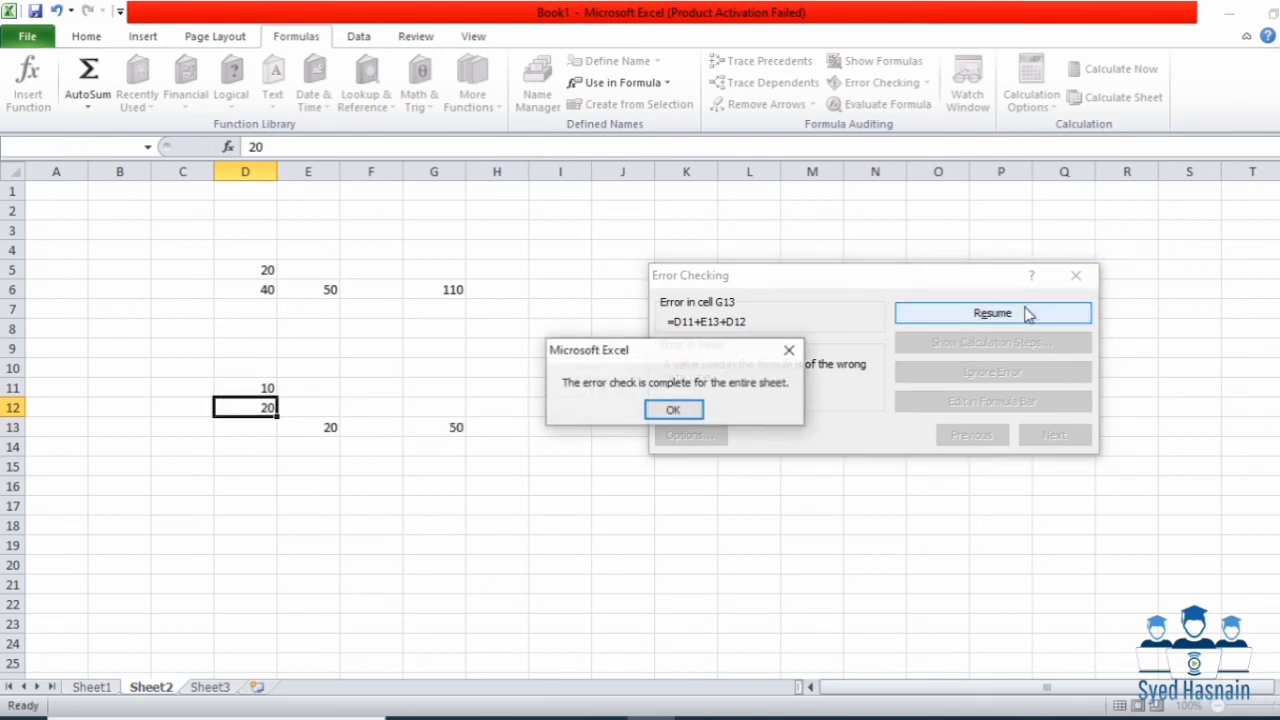
click(673, 410)
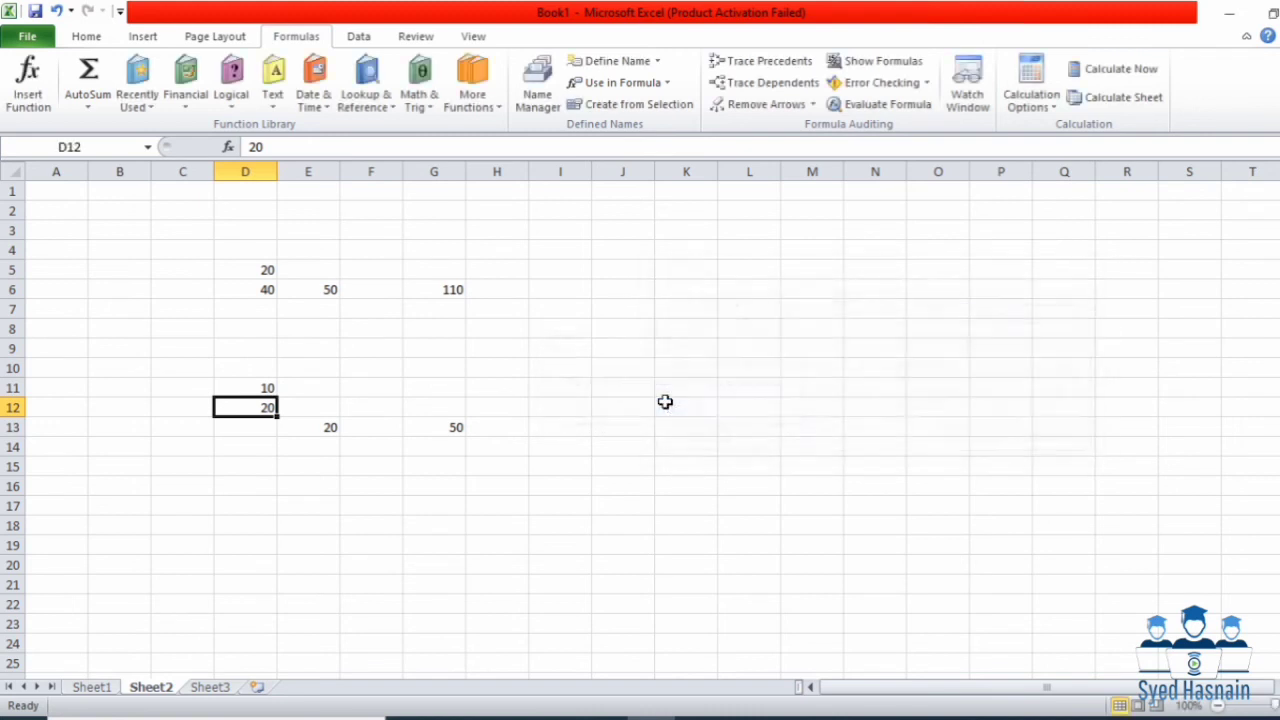
Step through D12's formula, then G6's =SUM(D5,E6,D6), with Evaluate Formula
click(874, 106)
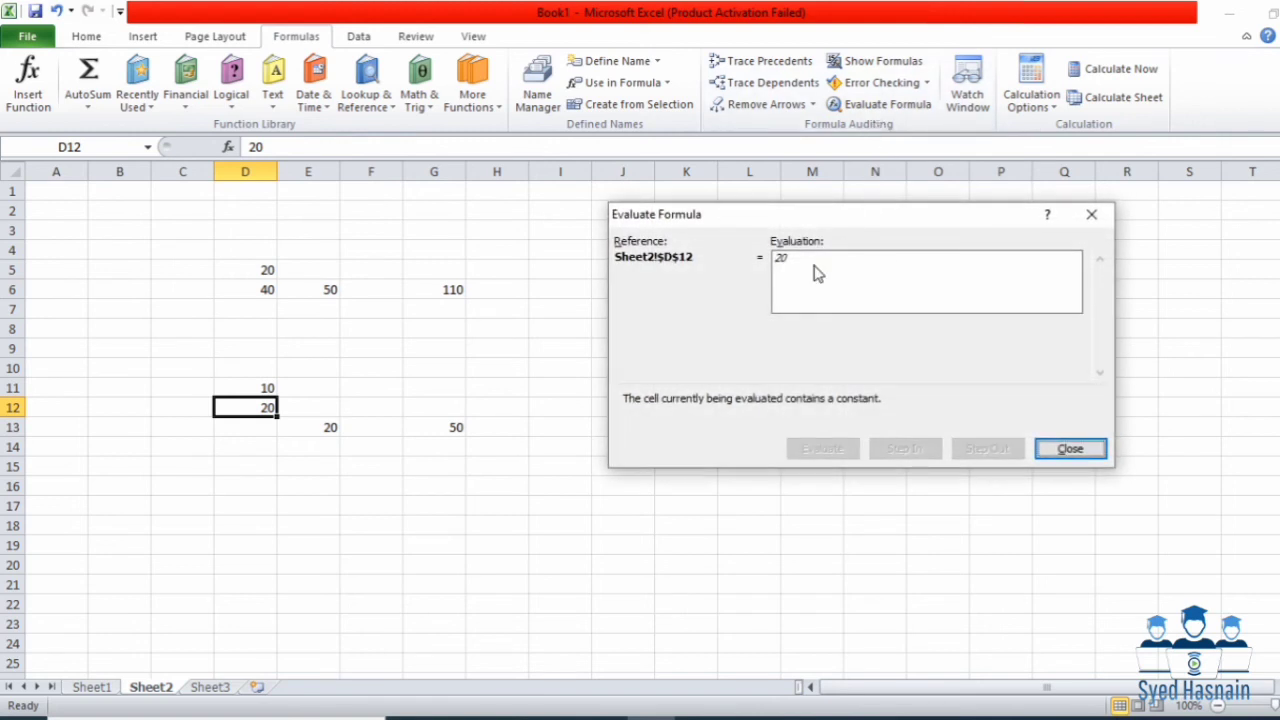
click(1104, 222)
click(420, 293)
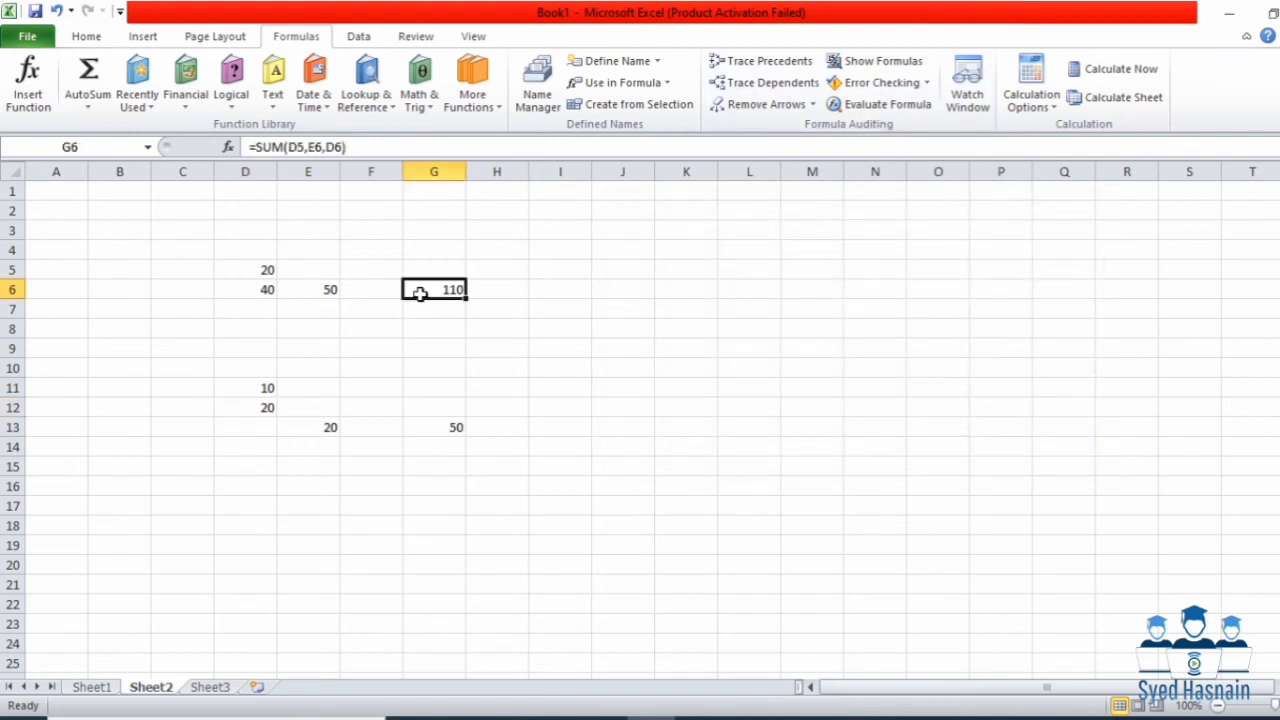
click(855, 106)
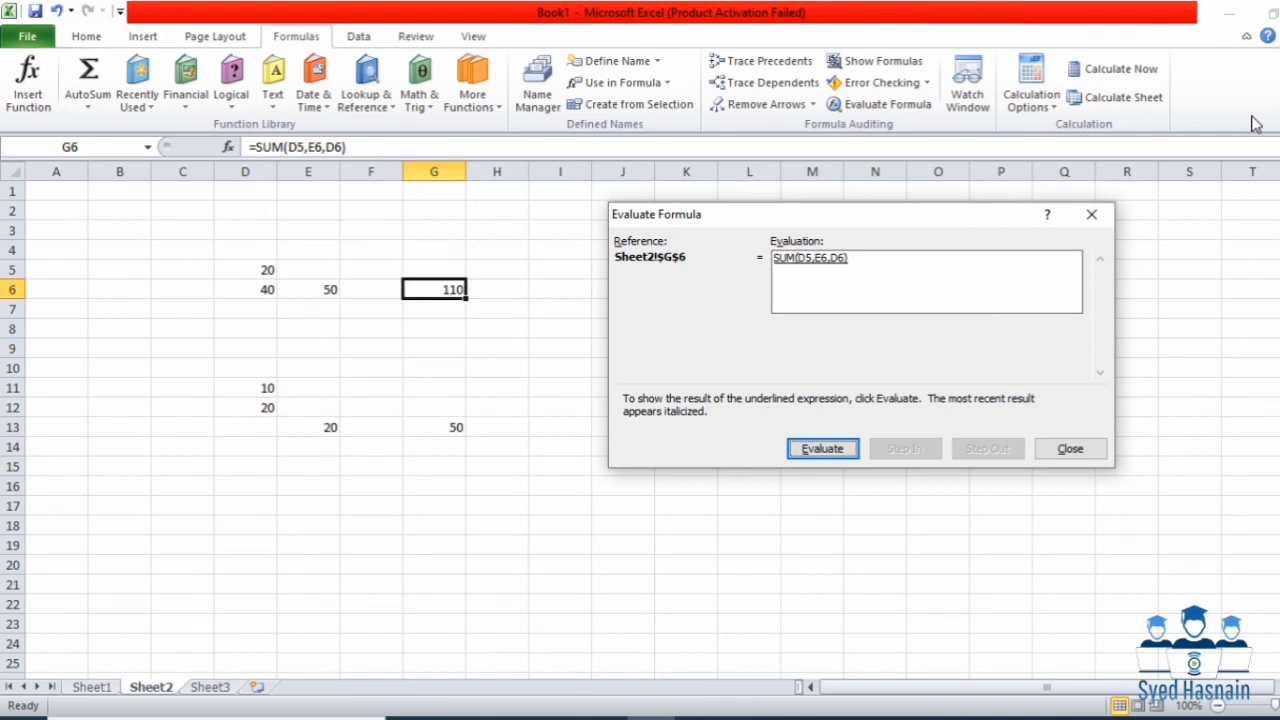
click(1092, 219)
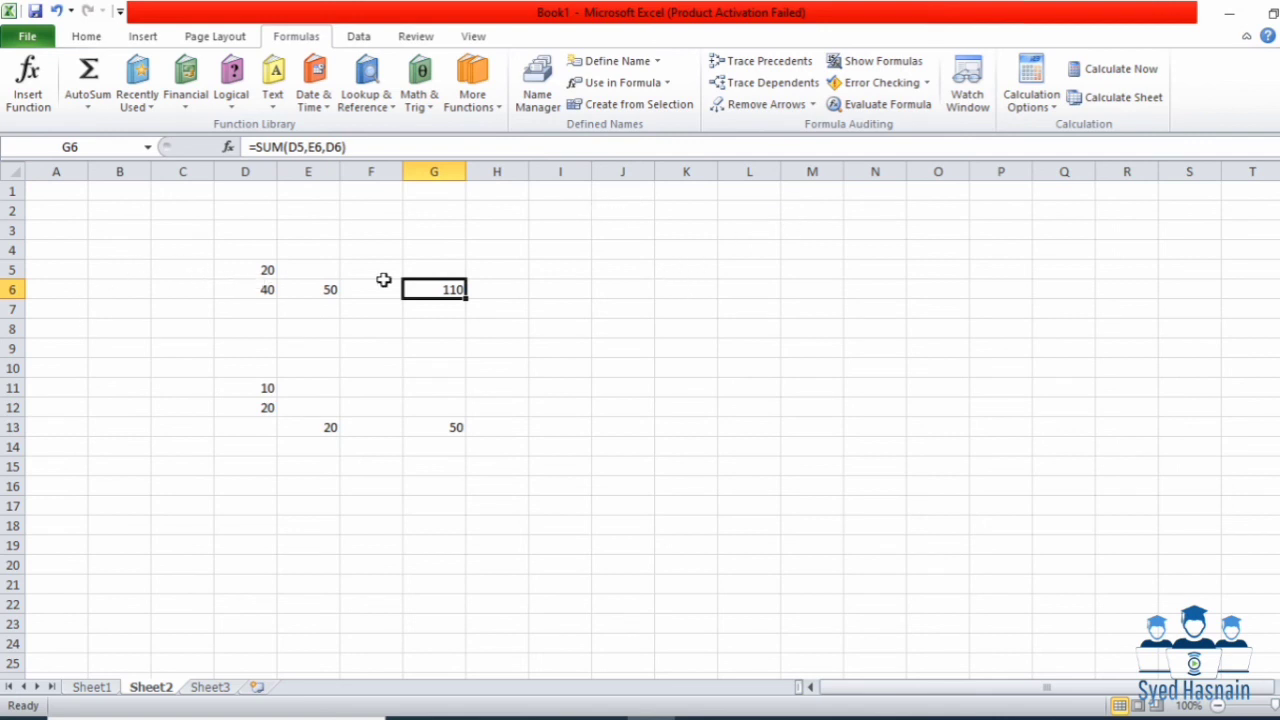
Show trace-precedent arrows into G6 and into G13
click(752, 59)
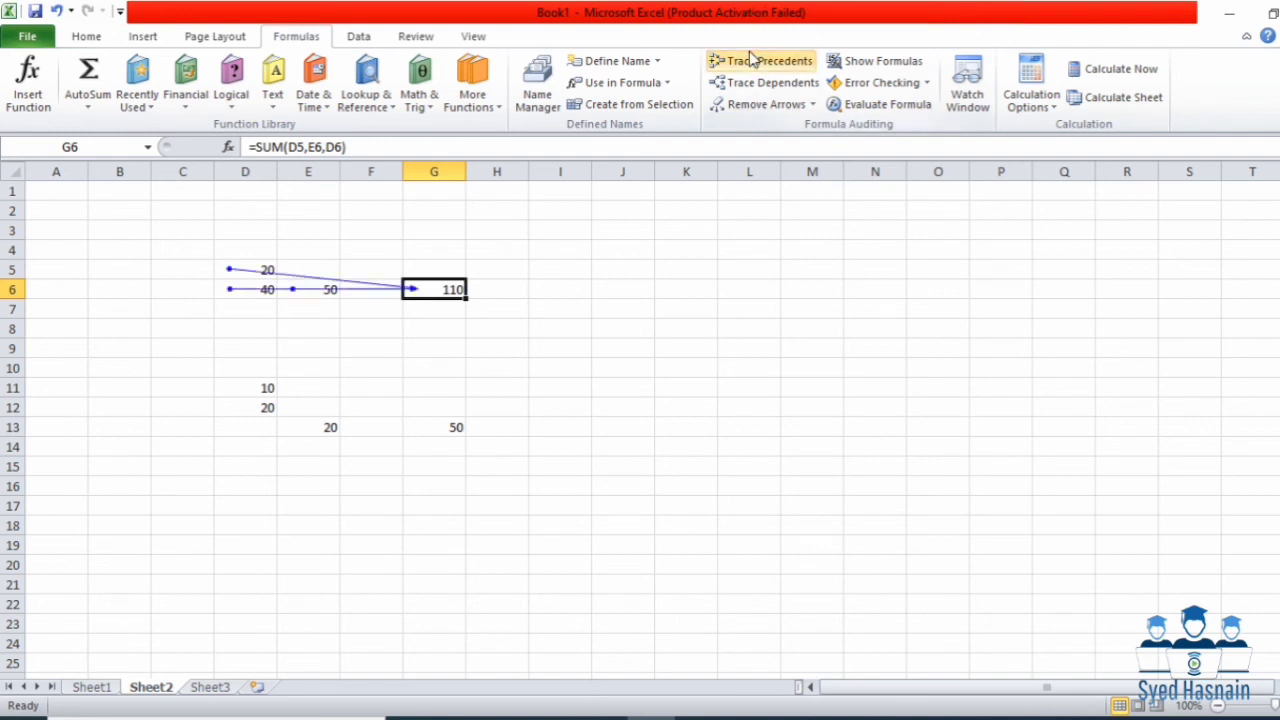
click(437, 425)
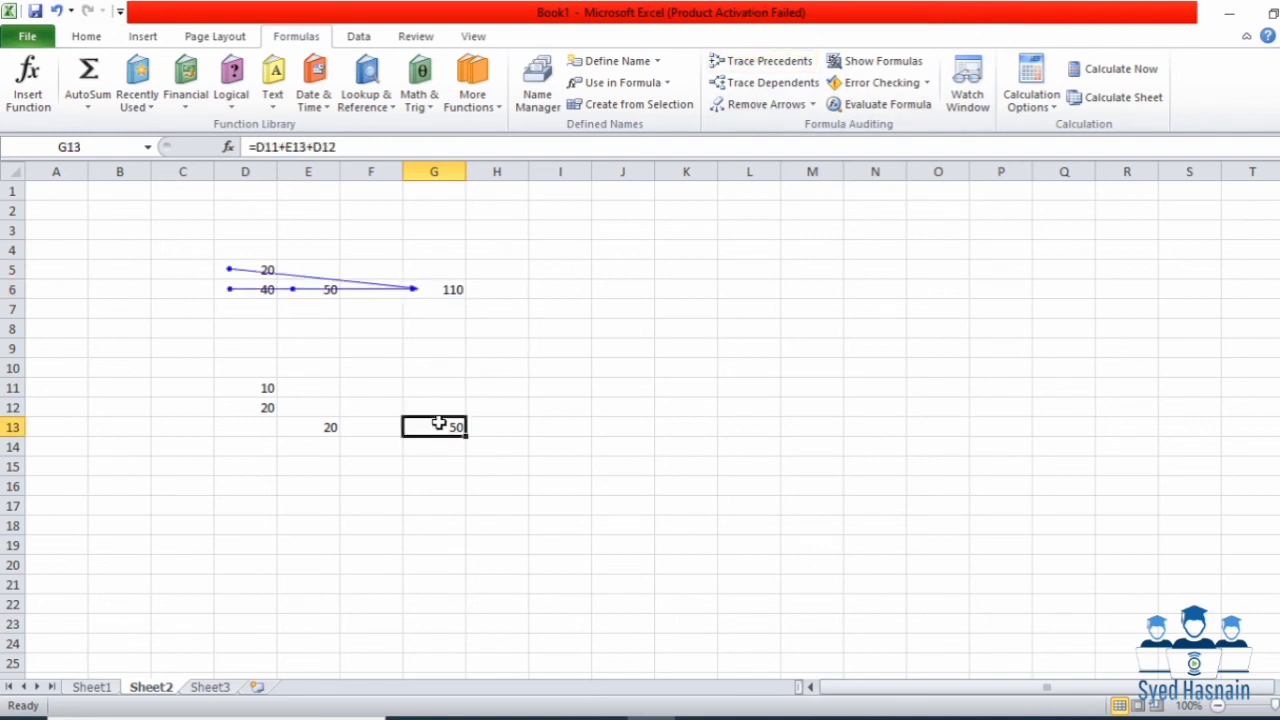
click(784, 66)
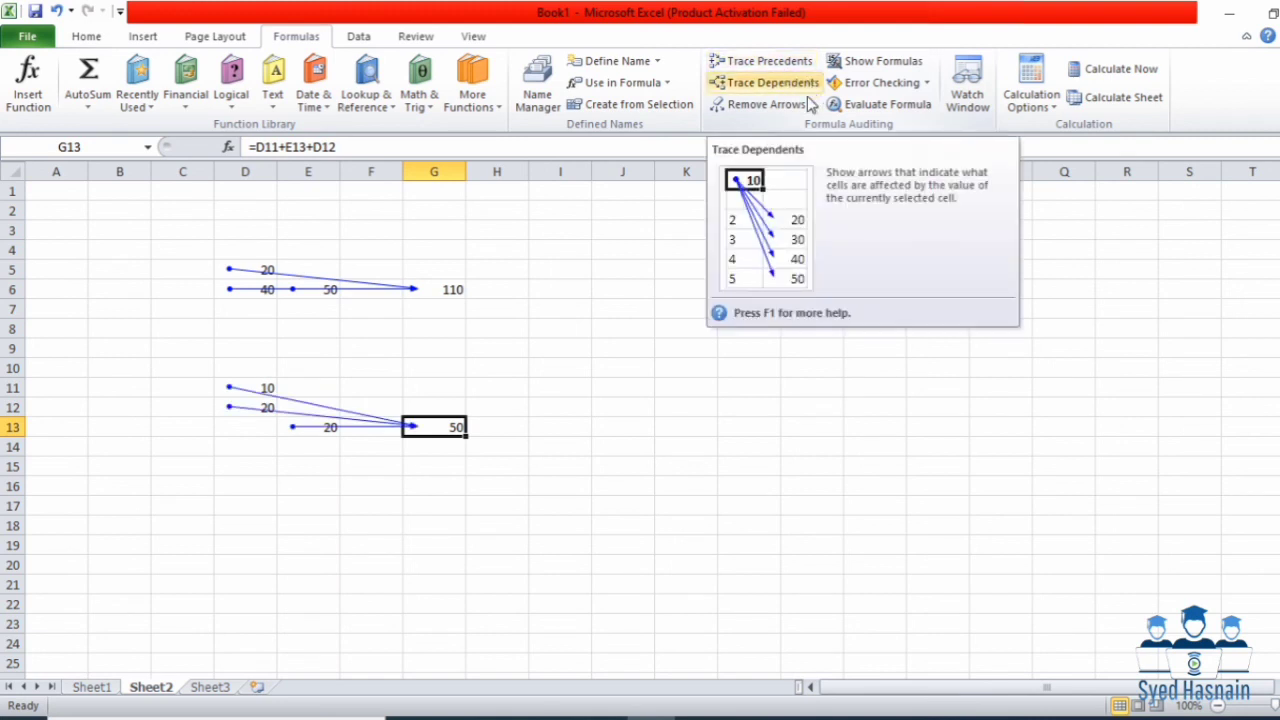
Remove all trace arrows and briefly toggle Show Formulas on and off
click(803, 106)
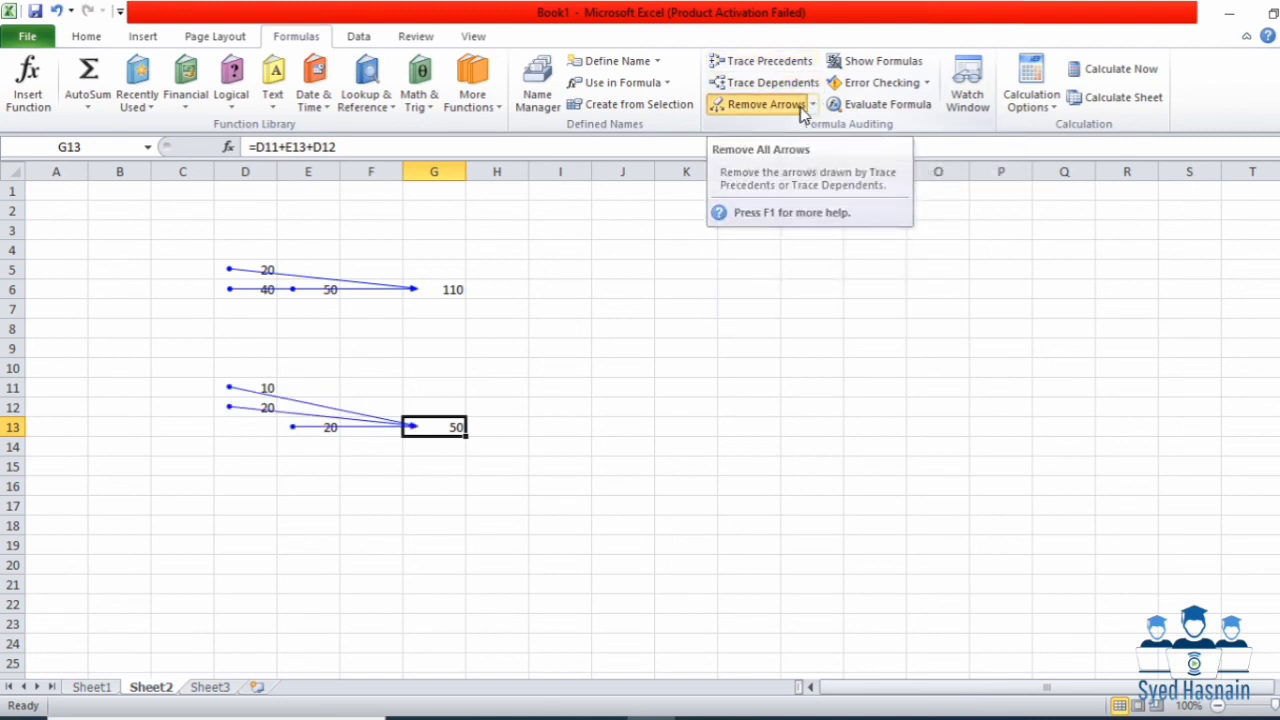
click(908, 60)
click(908, 60)
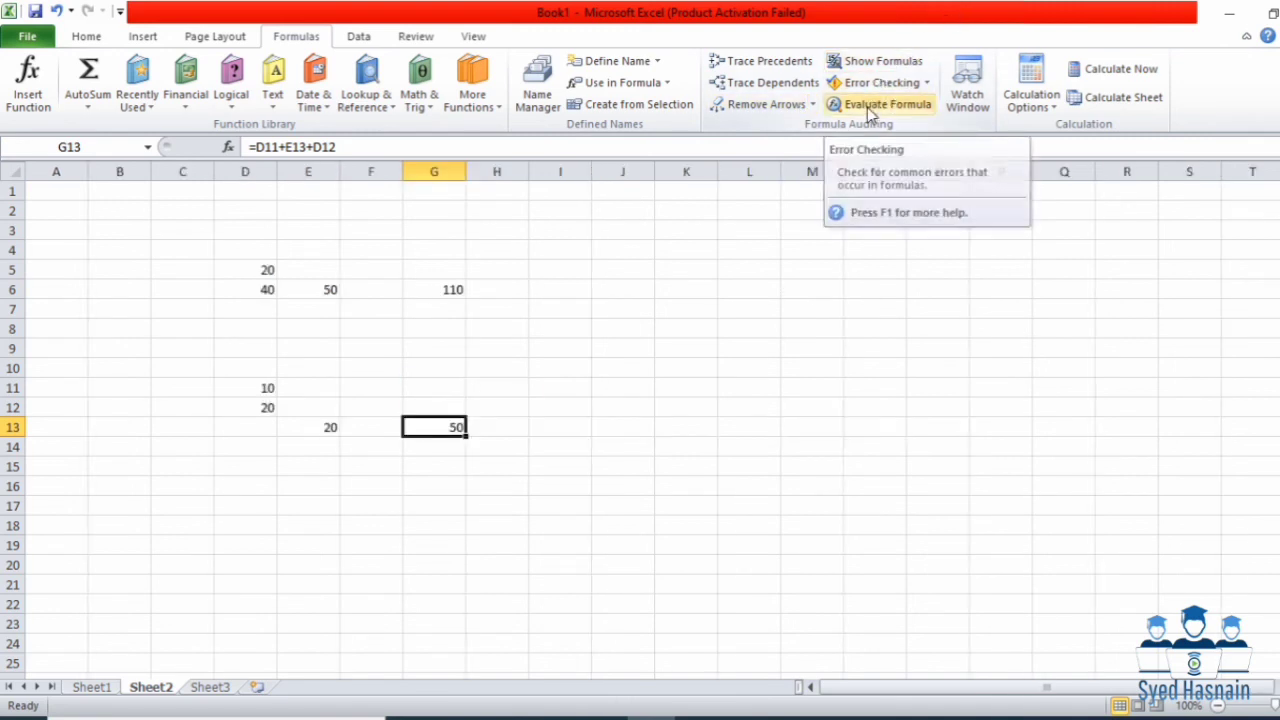
click(867, 107)
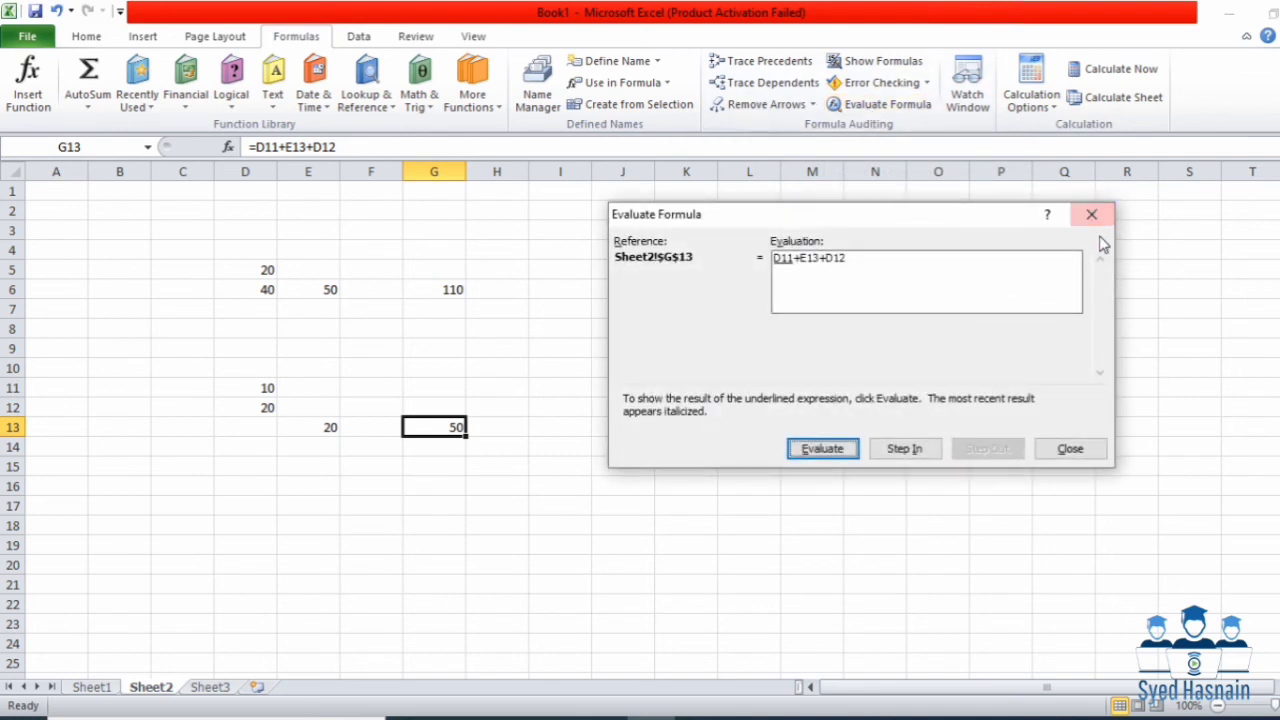
click(1091, 214)
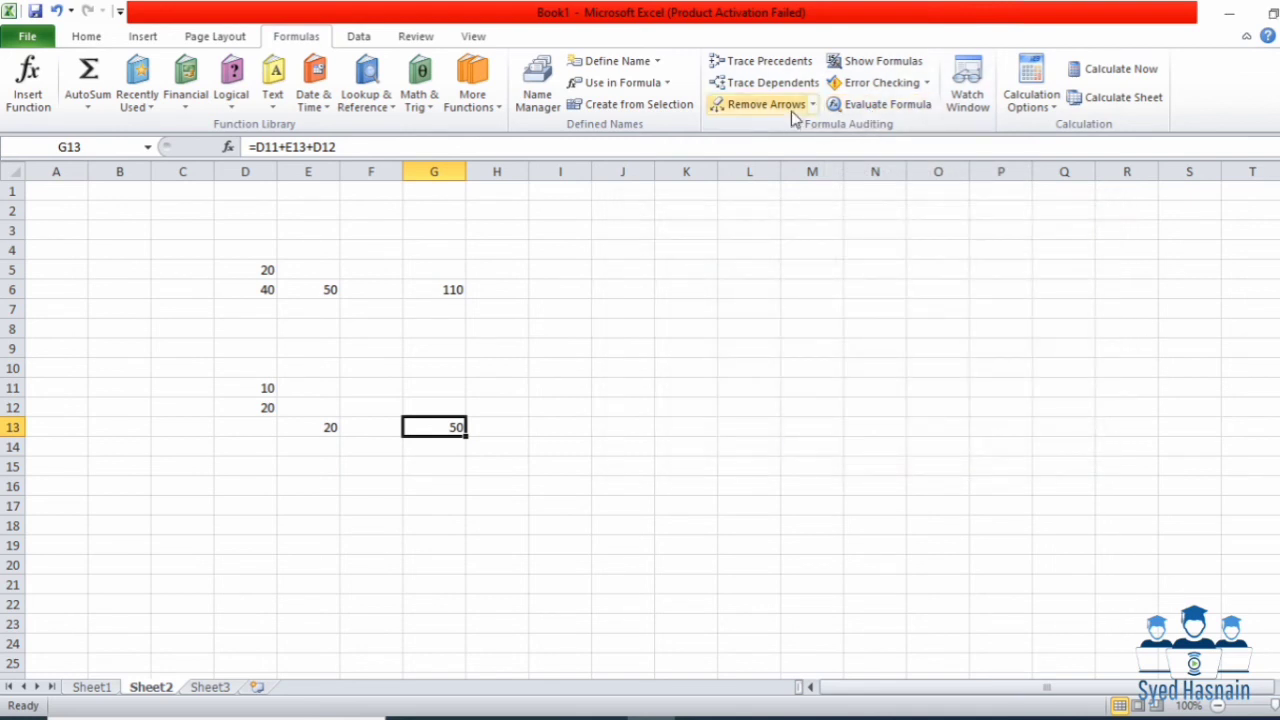
click(840, 88)
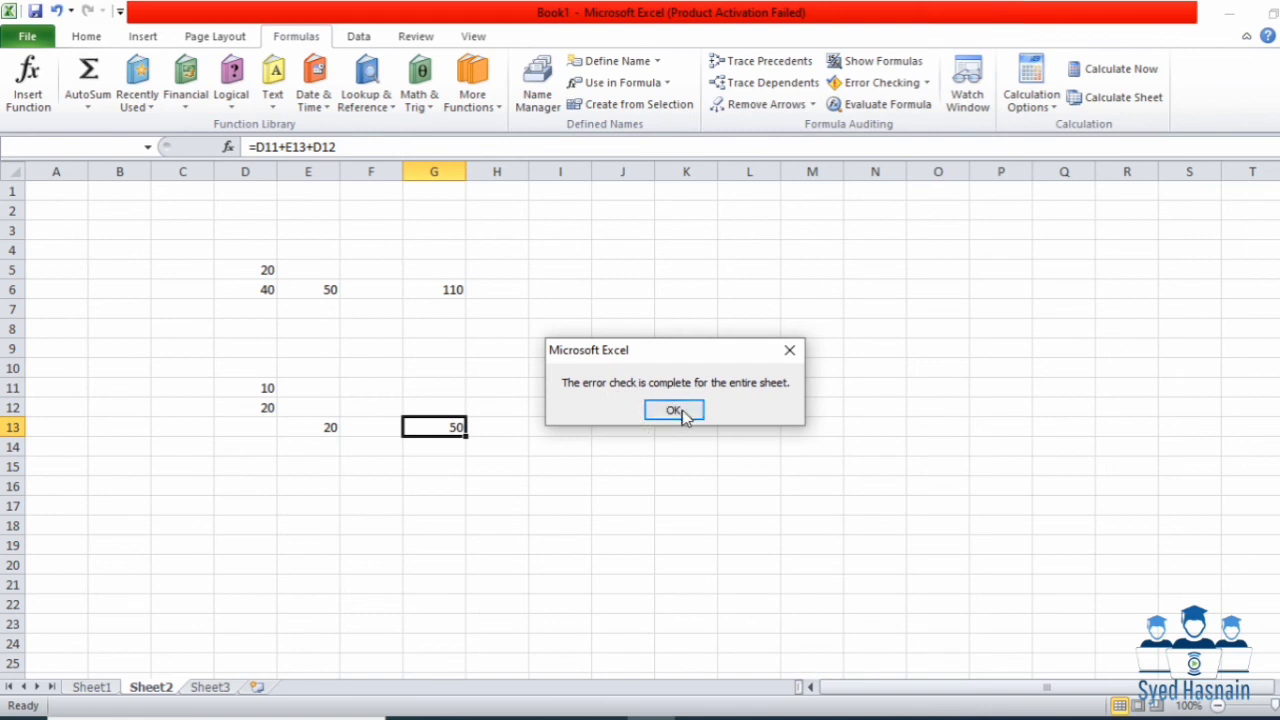
click(679, 414)
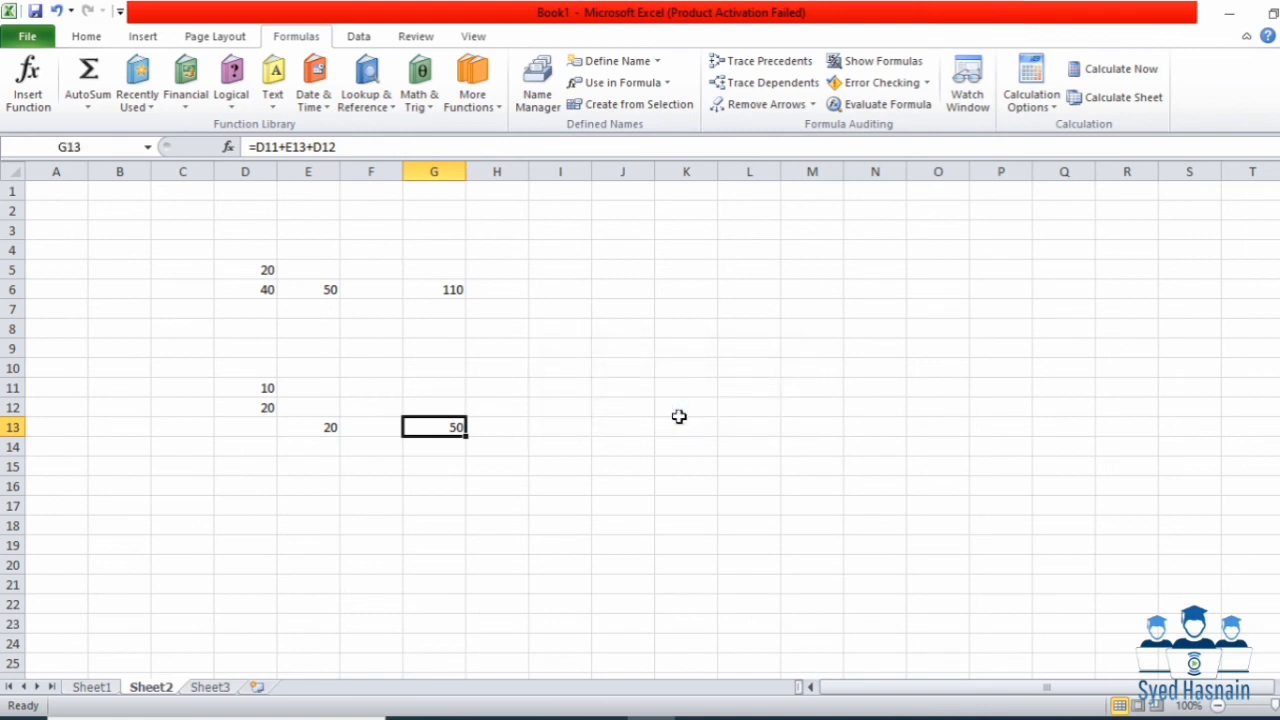